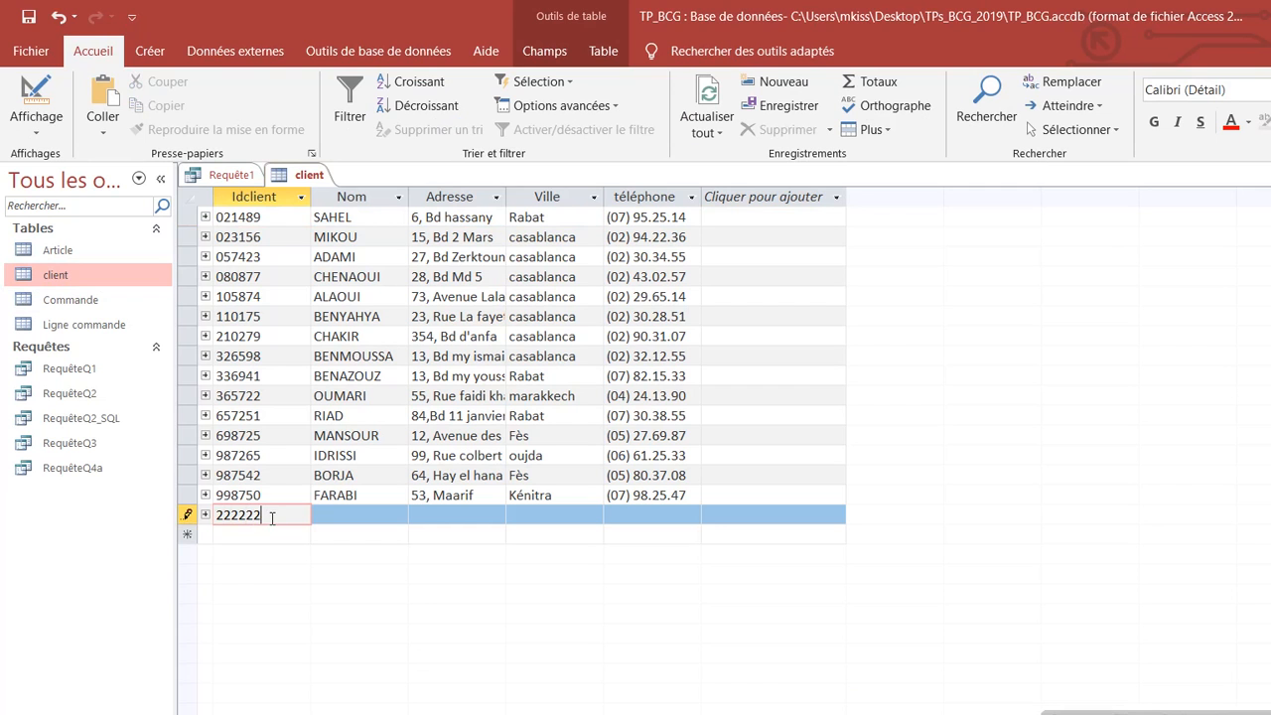
Step: Enter the new client's last name in the Nom field
click(325, 512)
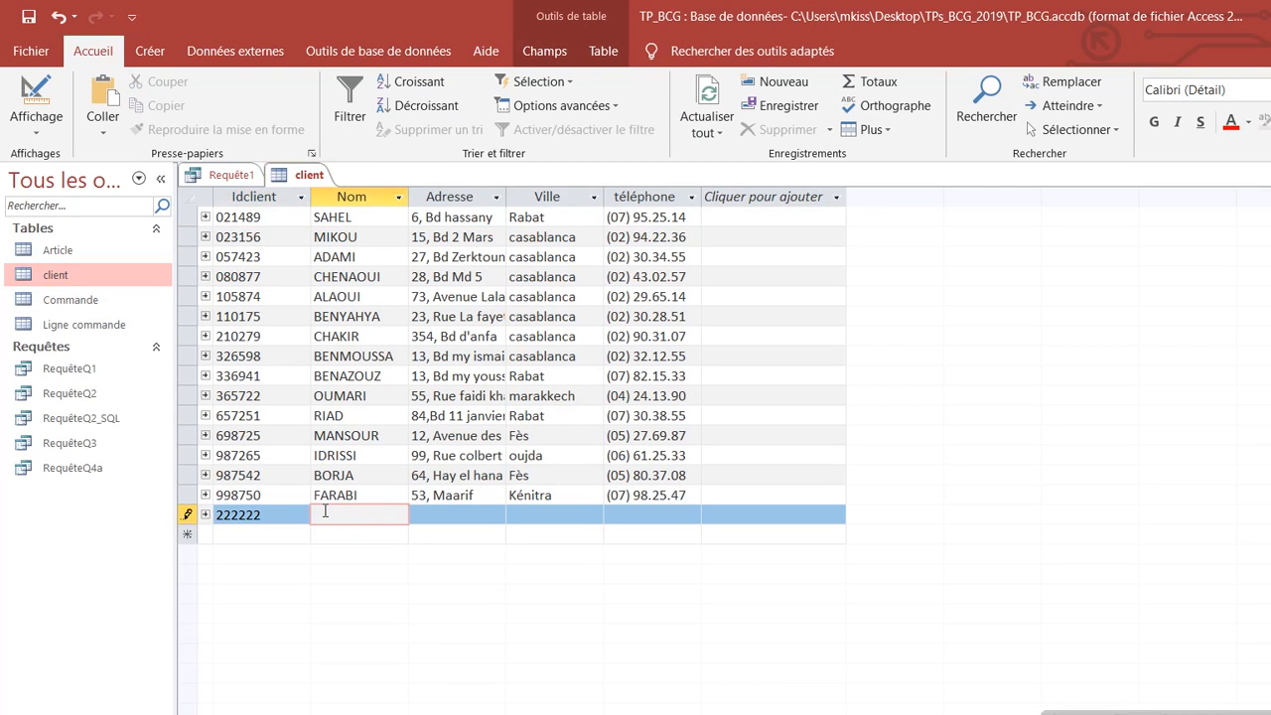
text(ABASS)
click(381, 535)
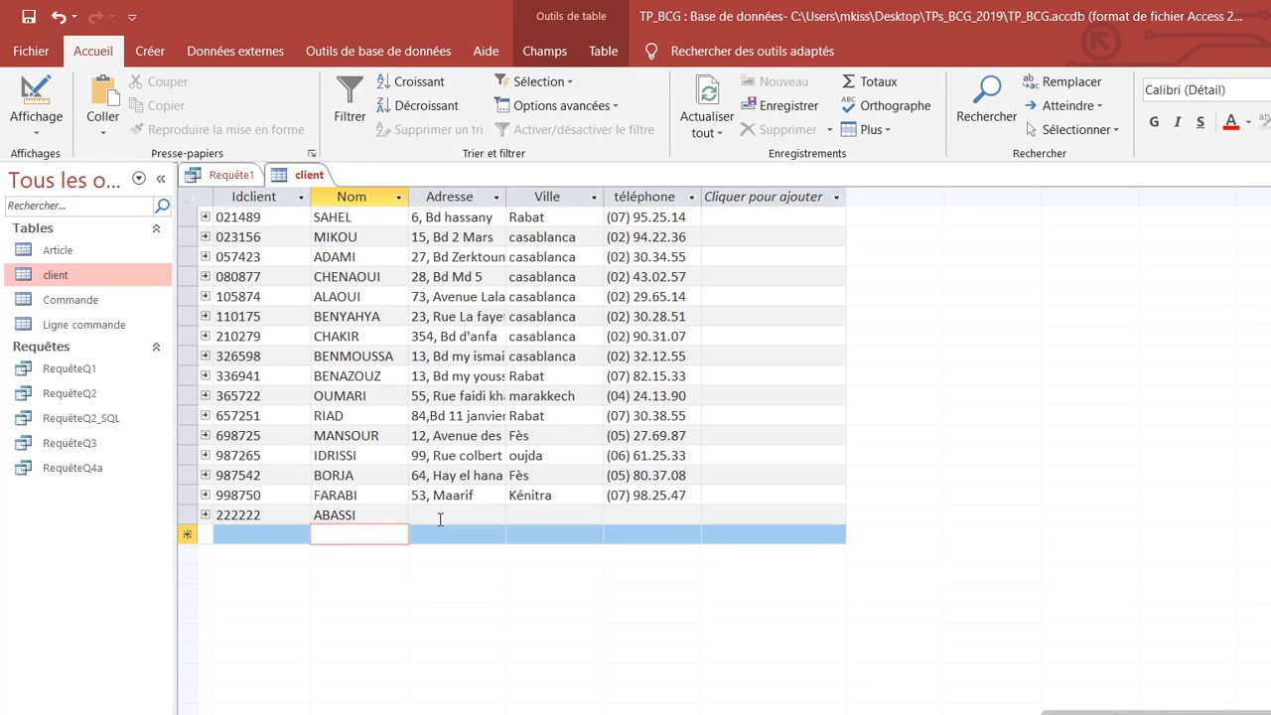
Step: Set the client's Ville to Mohammedia, fix duplicated letters, and widen the Ville column
click(443, 517)
click(549, 519)
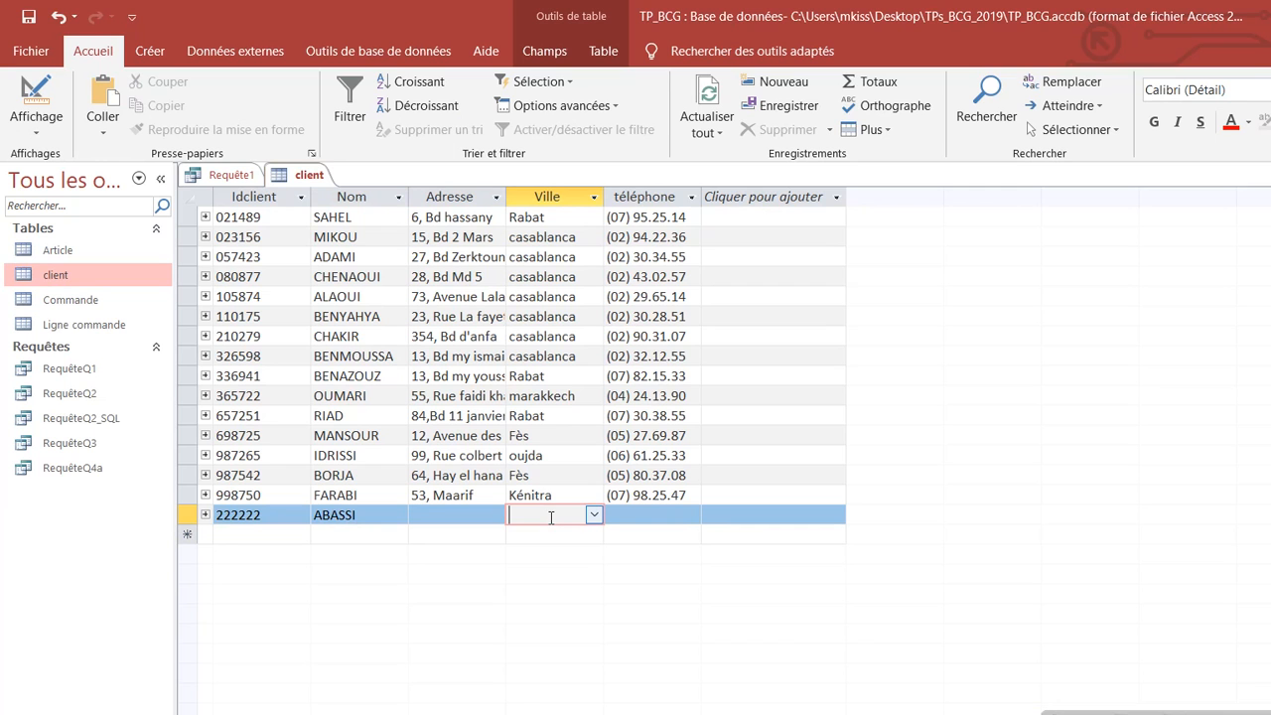
text(Mohammedia)
click(512, 518)
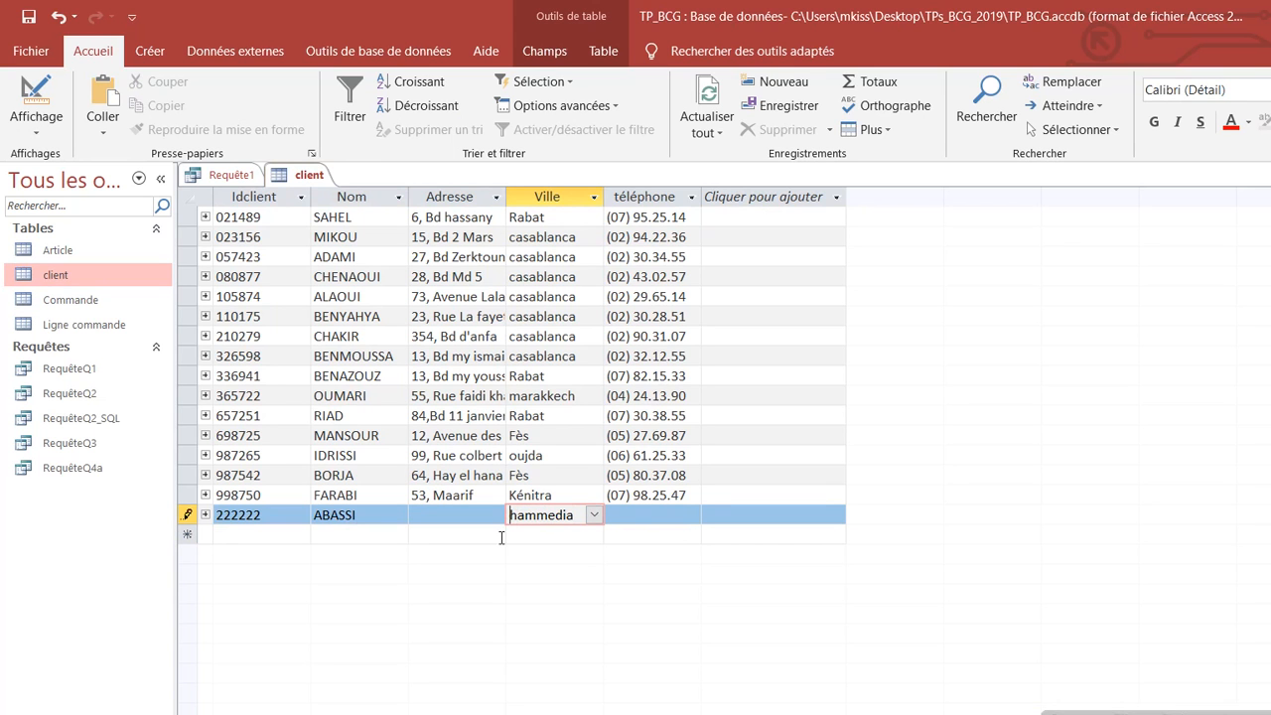
key(Left)
text(Mo)
click(481, 518)
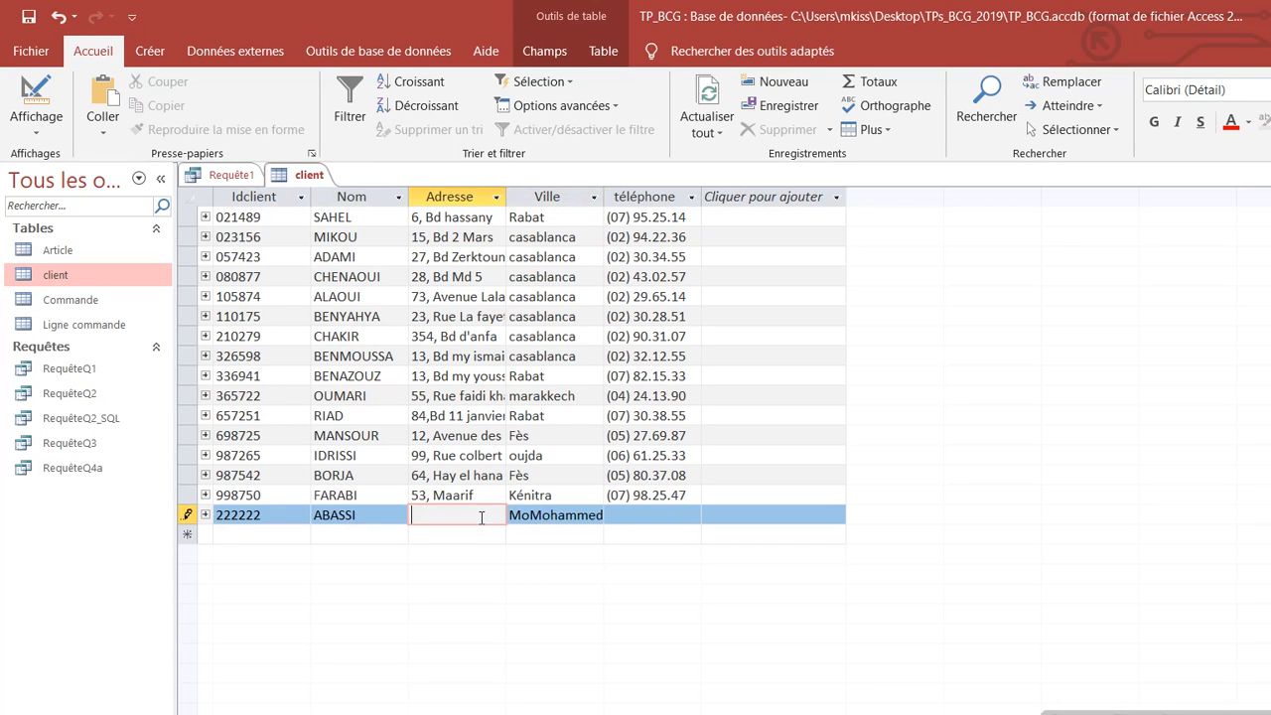
click(550, 518)
key(BackSpace)
key(BackSpace)
key(BackSpace)
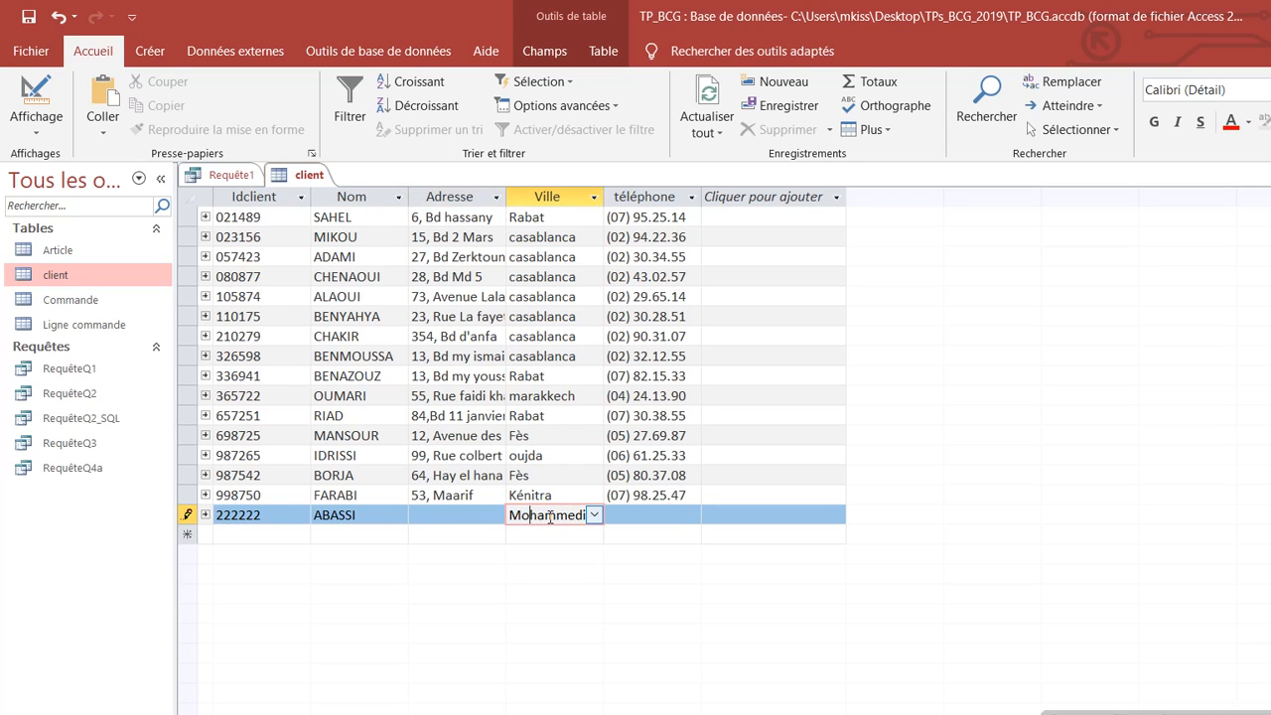
text(o)
drag(608, 194, 657, 194)
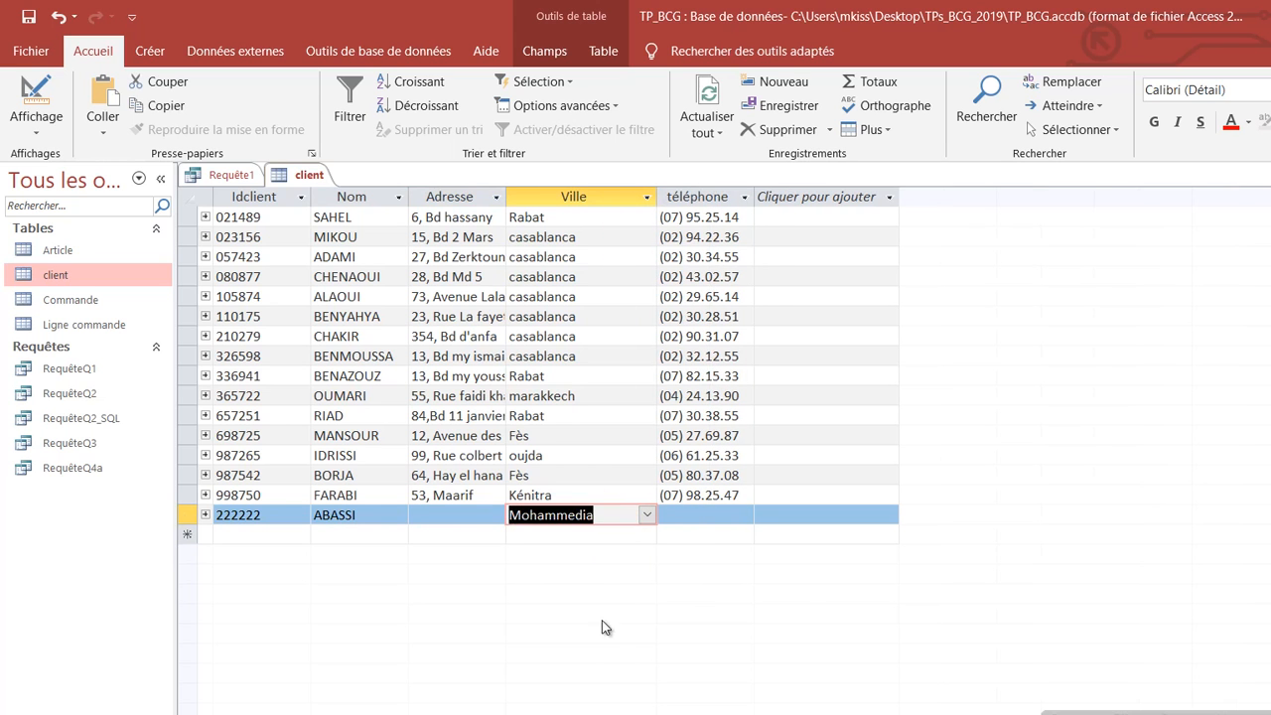
Step: Fill in the new client's street address and telephone number, then bring up Requête1
key(shift+Tab)
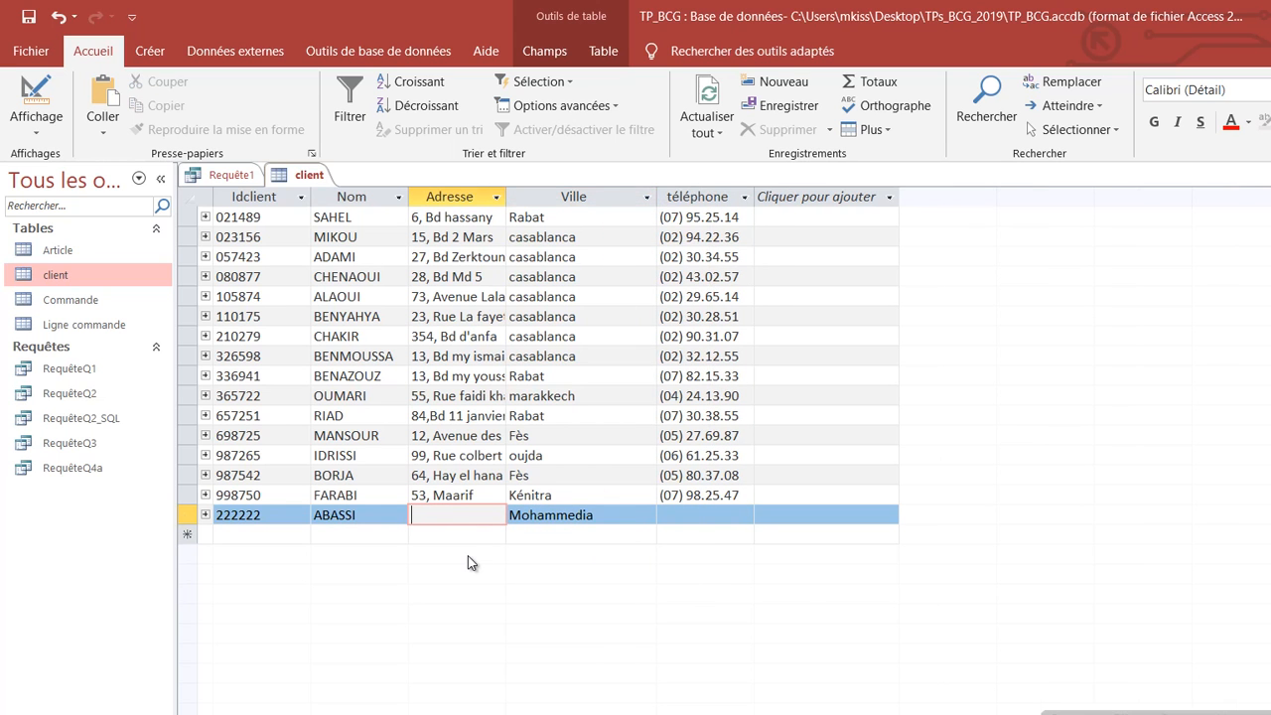
click(685, 513)
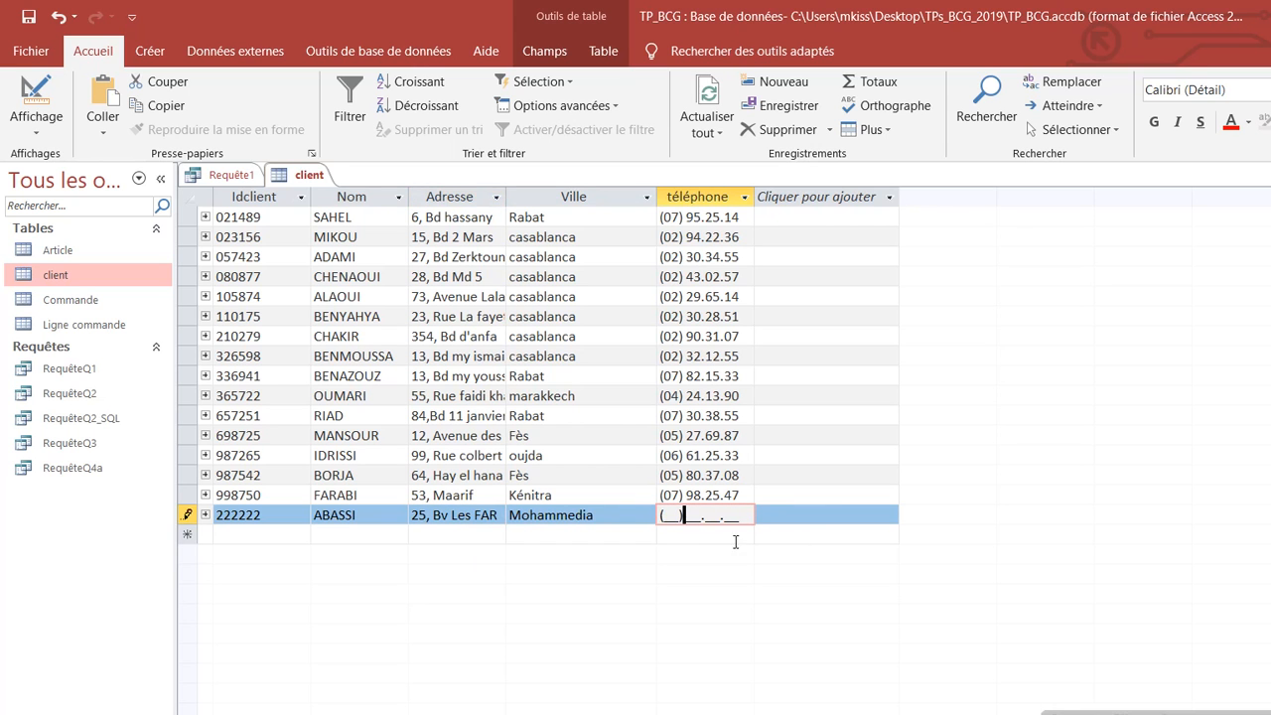
text(02)
click(675, 516)
click(666, 515)
click(231, 175)
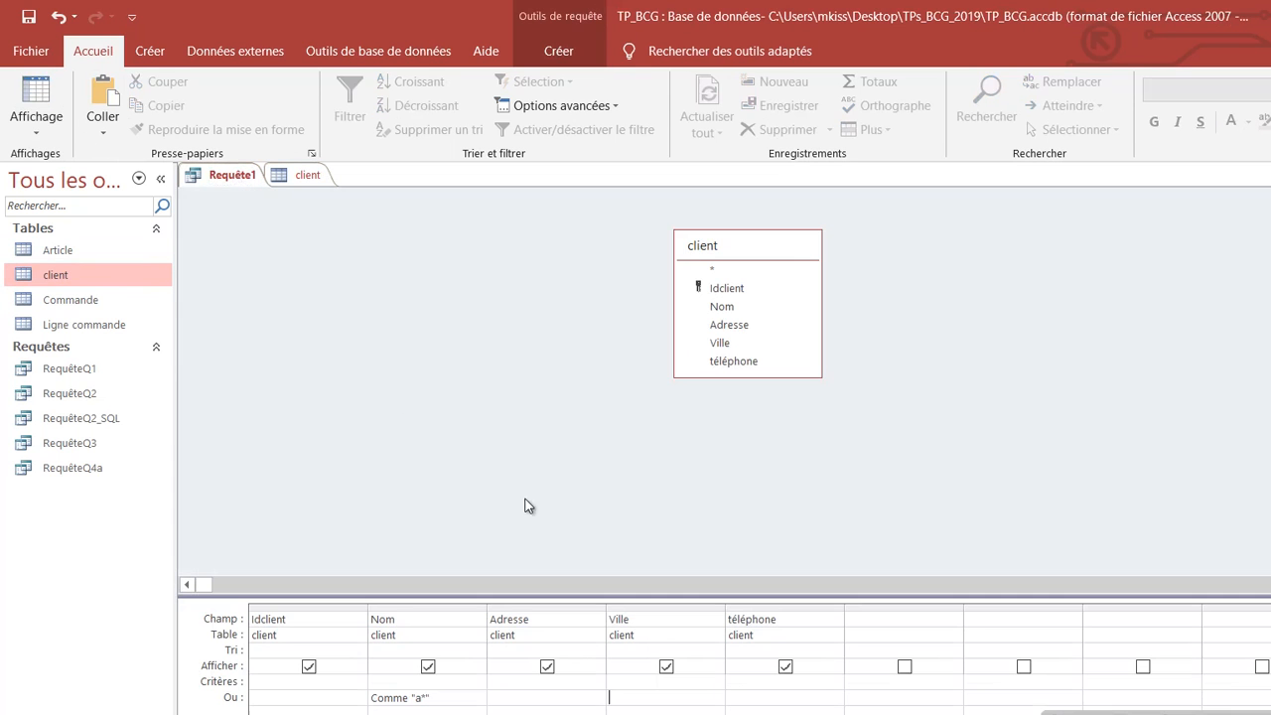
Step: Run Requête1 to list the three clients whose names start with A, then return to the client table
click(39, 140)
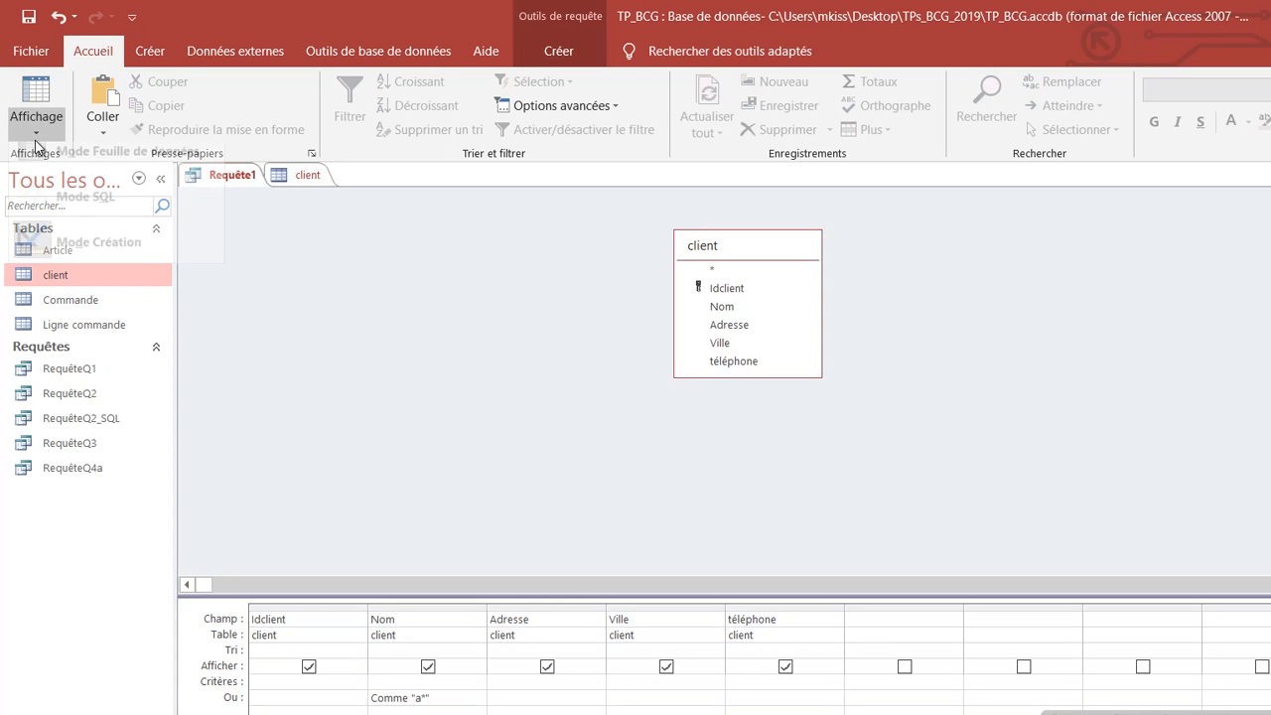
click(142, 55)
click(142, 55)
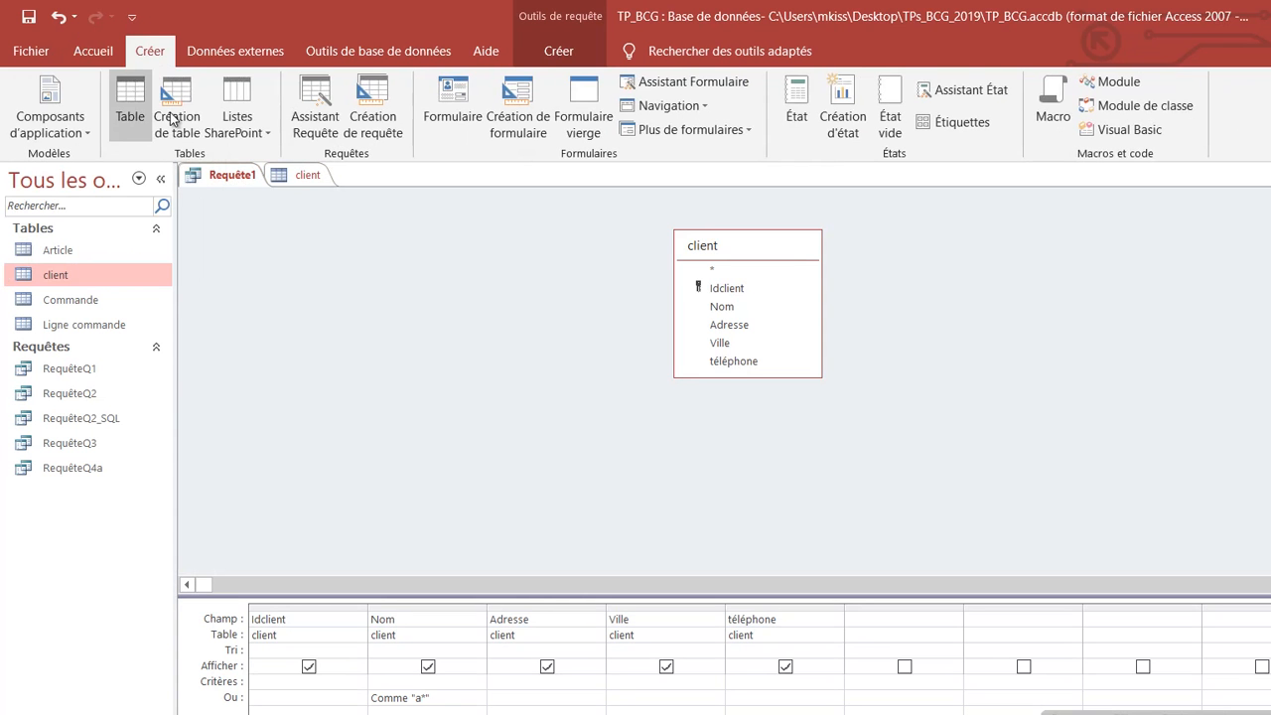
click(556, 49)
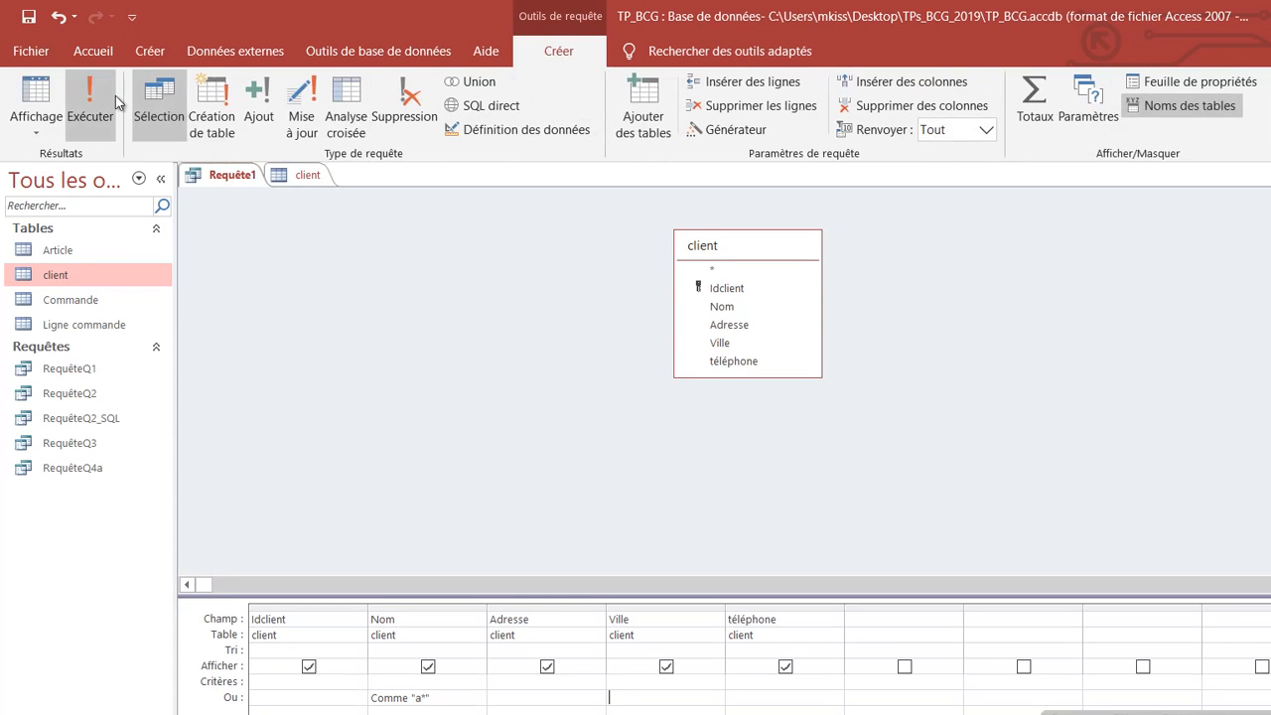
click(115, 95)
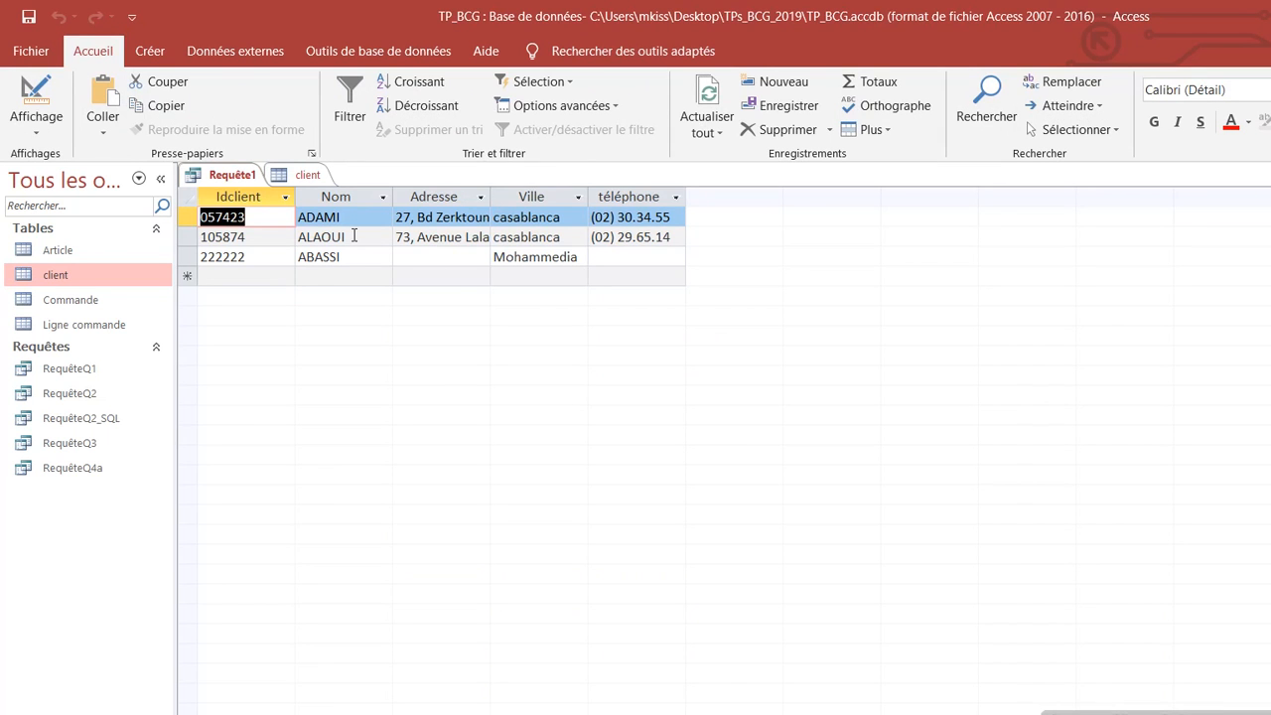
click(36, 121)
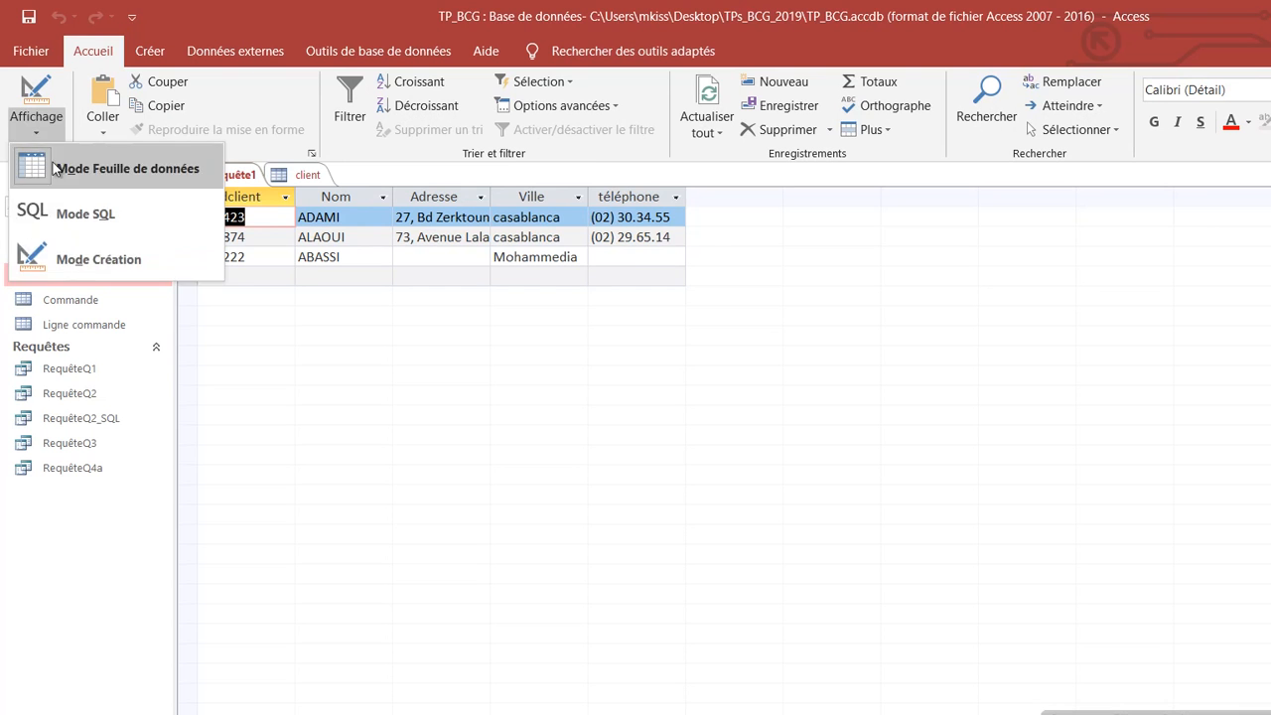
click(255, 321)
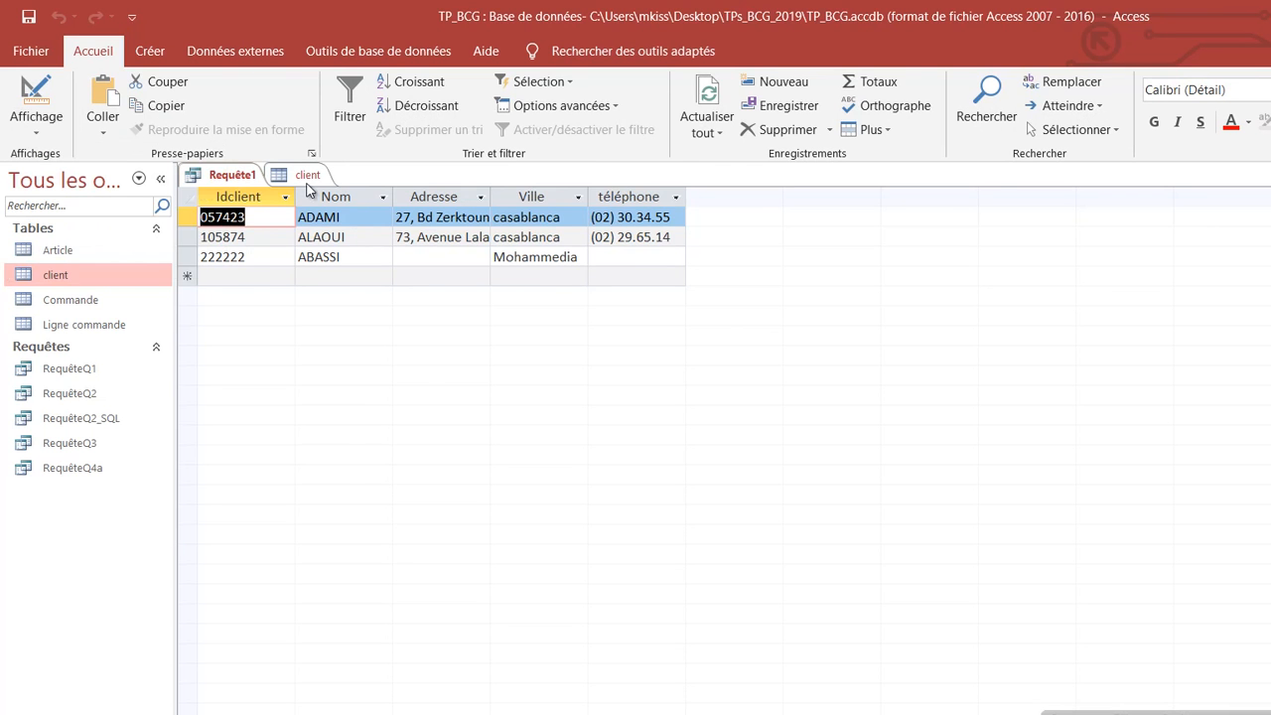
click(309, 175)
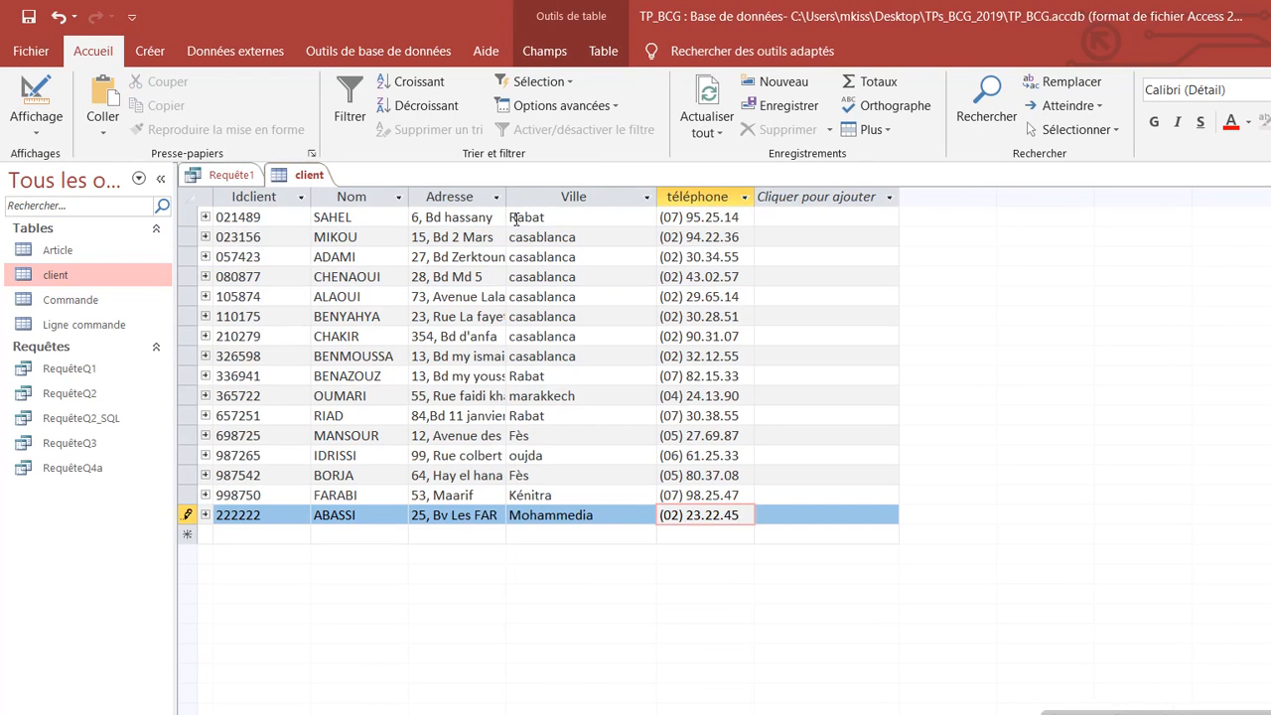
Step: Widen the Adresse column, then check the new client's address and phone in Requête1's results
drag(506, 196, 566, 197)
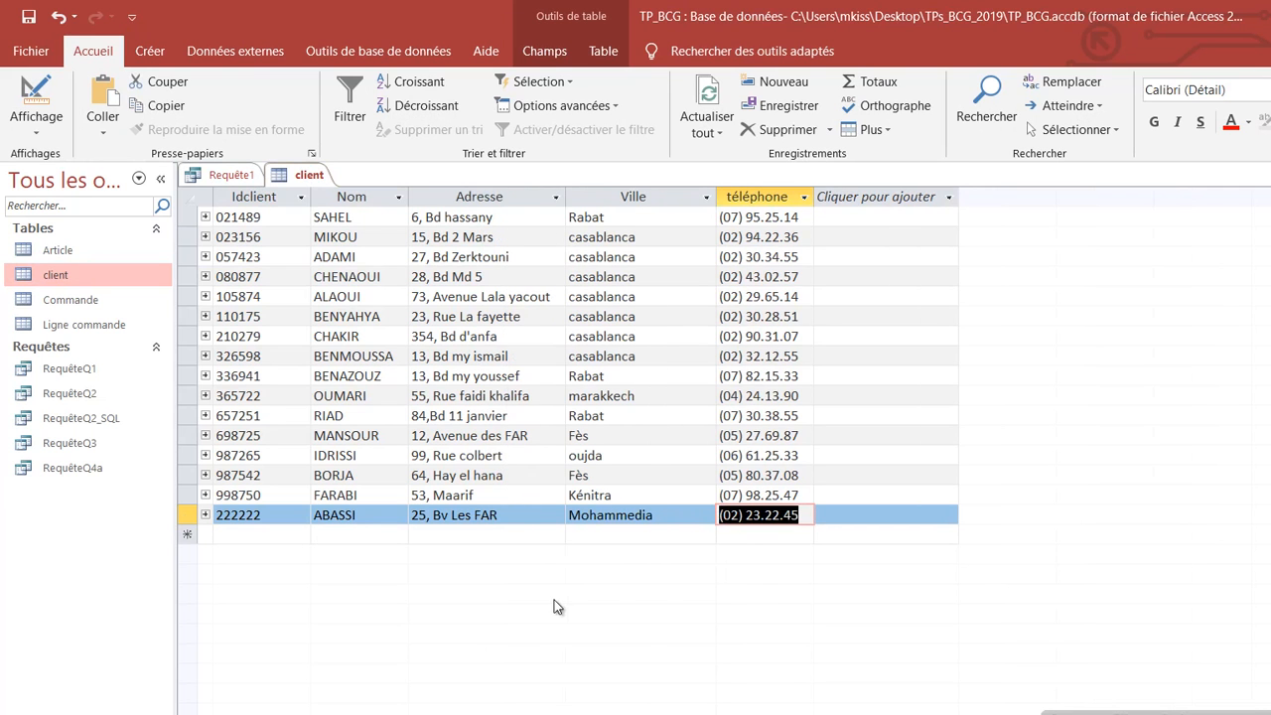
click(359, 516)
double_click(358, 515)
click(103, 126)
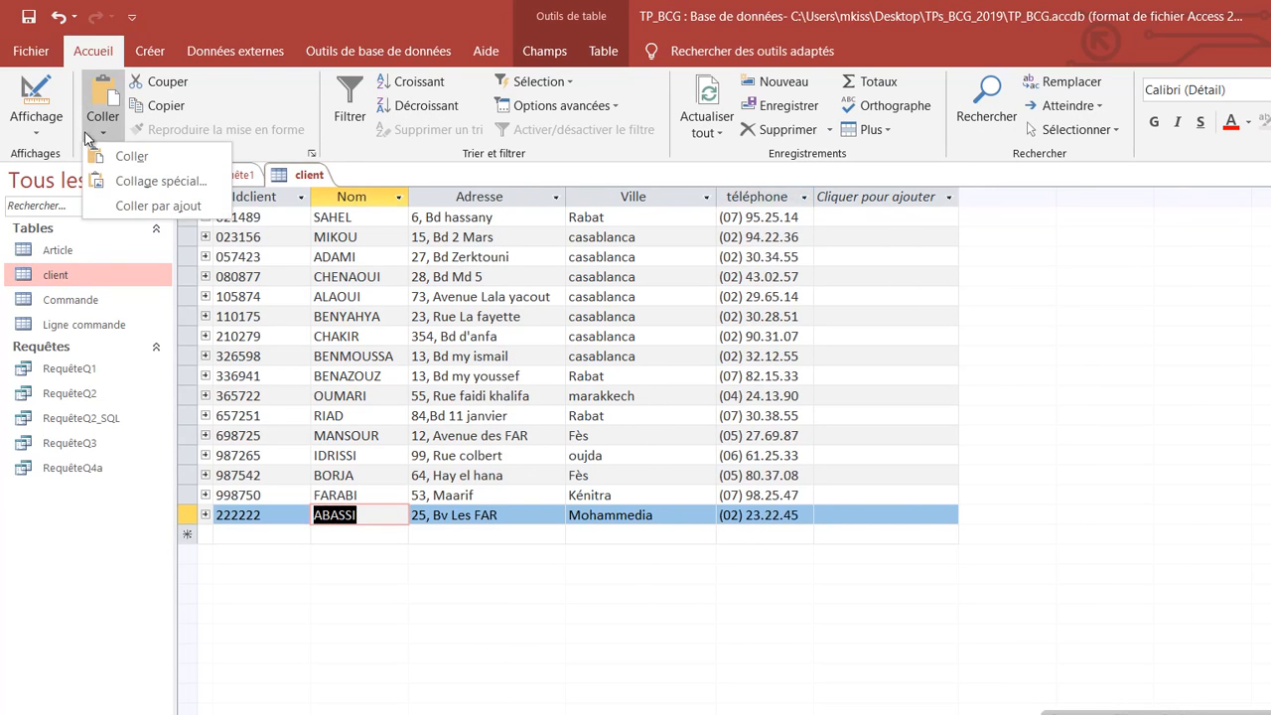
click(57, 136)
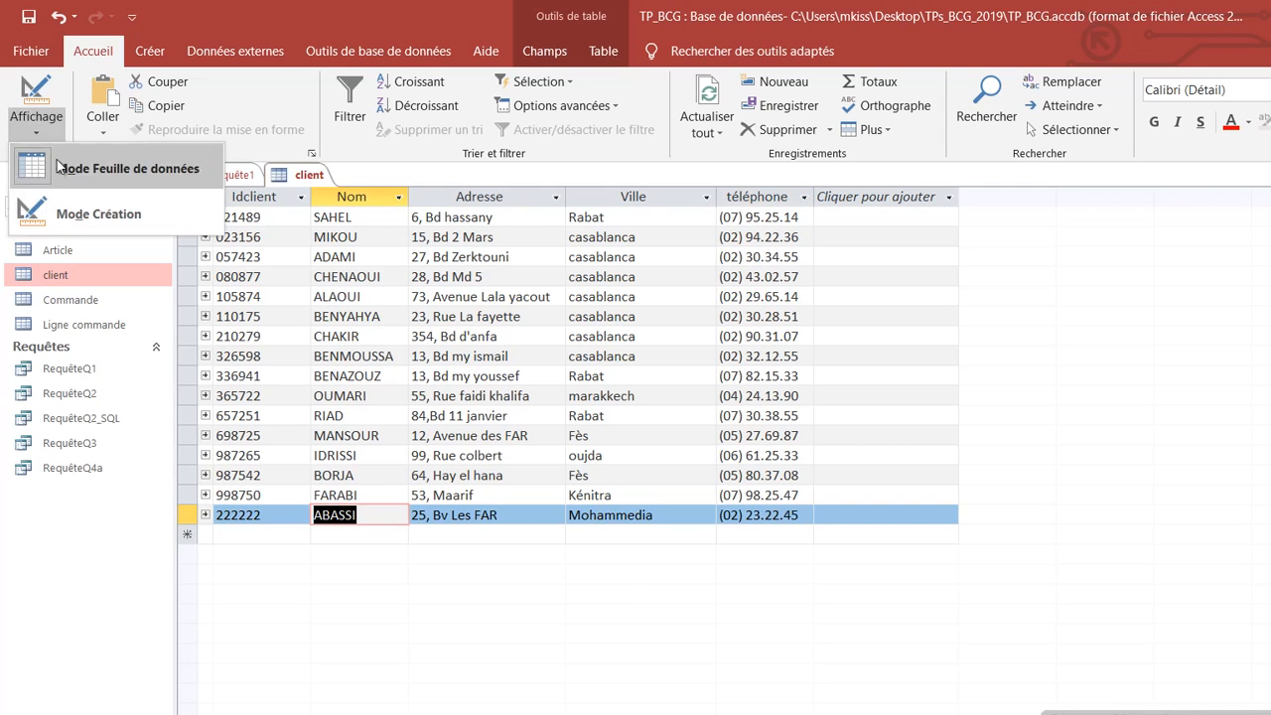
click(283, 166)
click(231, 176)
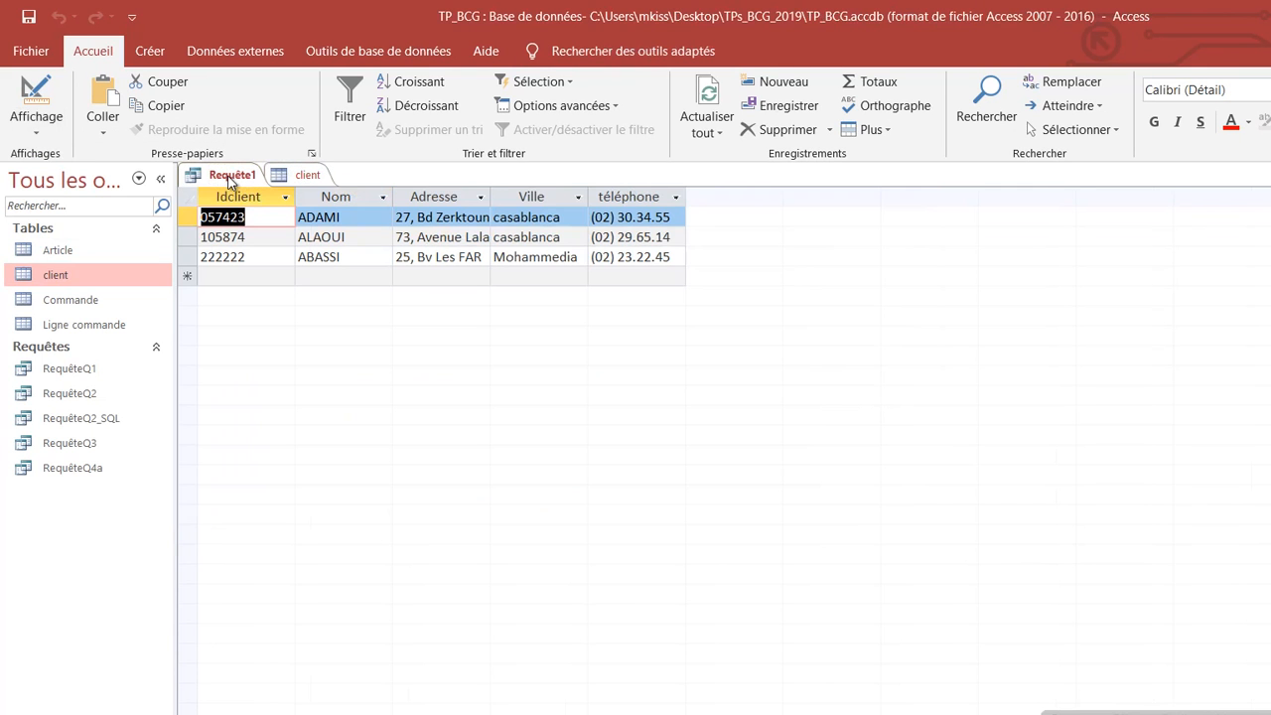
click(439, 258)
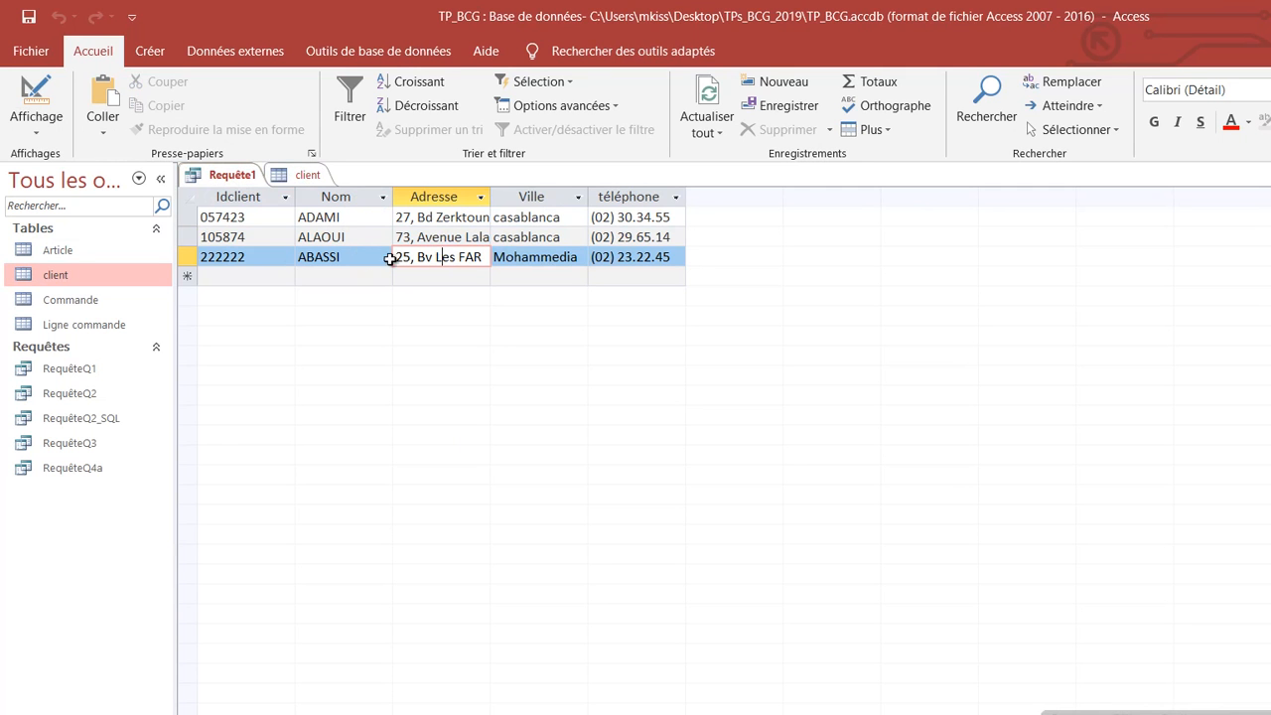
Step: Filter Requête1's Ville criterion on Mohammedia and run the query
click(40, 127)
click(104, 256)
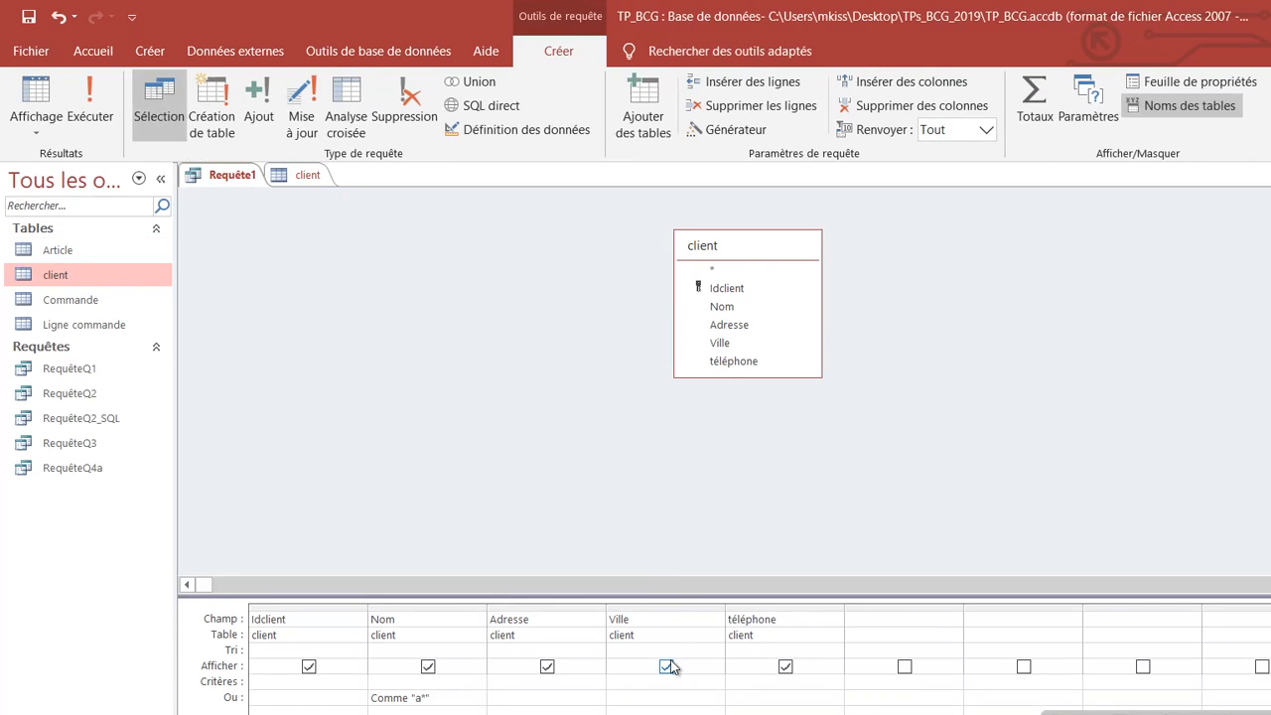
text(Mohammedia)
click(90, 104)
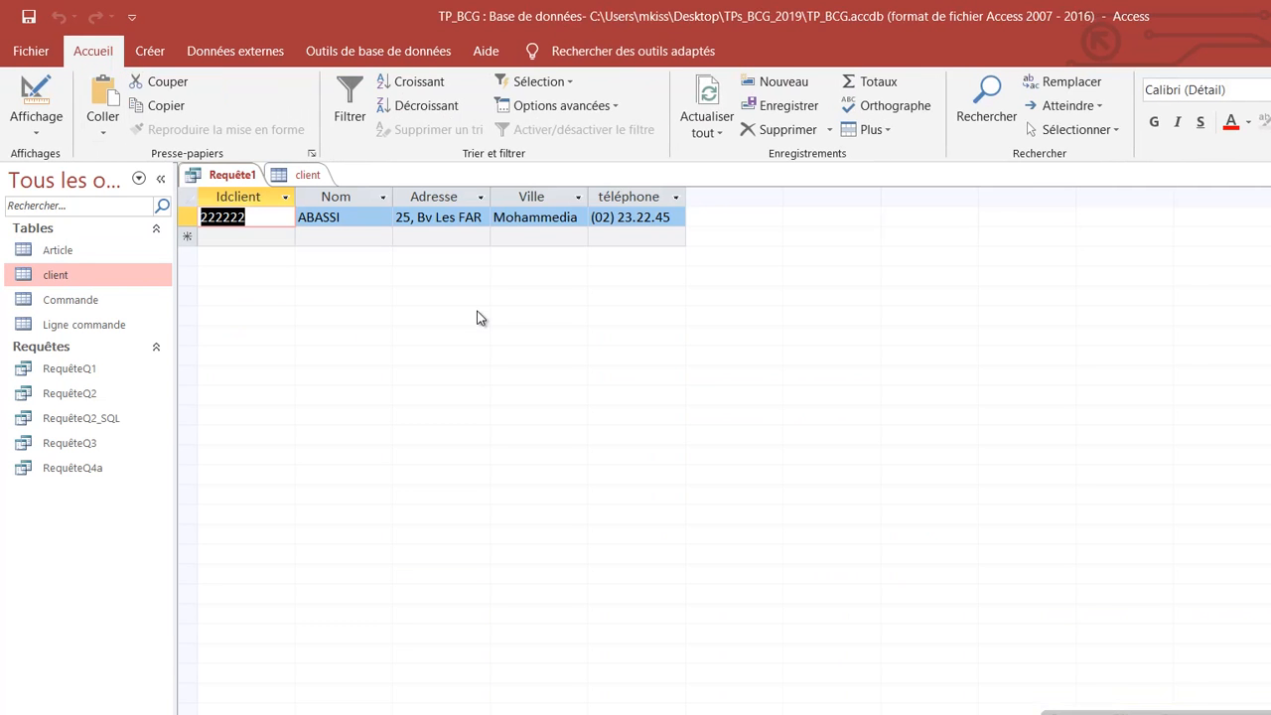
Step: Replace the Ville criterion with Casablanca and rerun the query
click(36, 125)
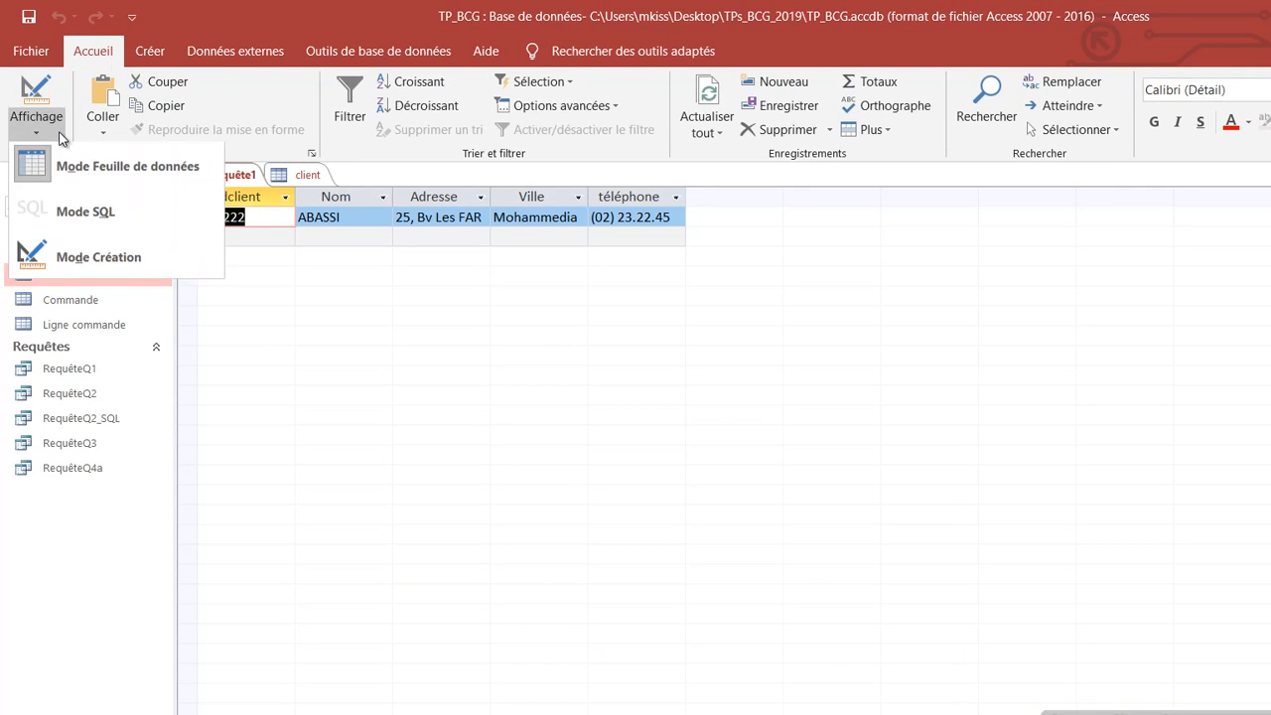
click(62, 260)
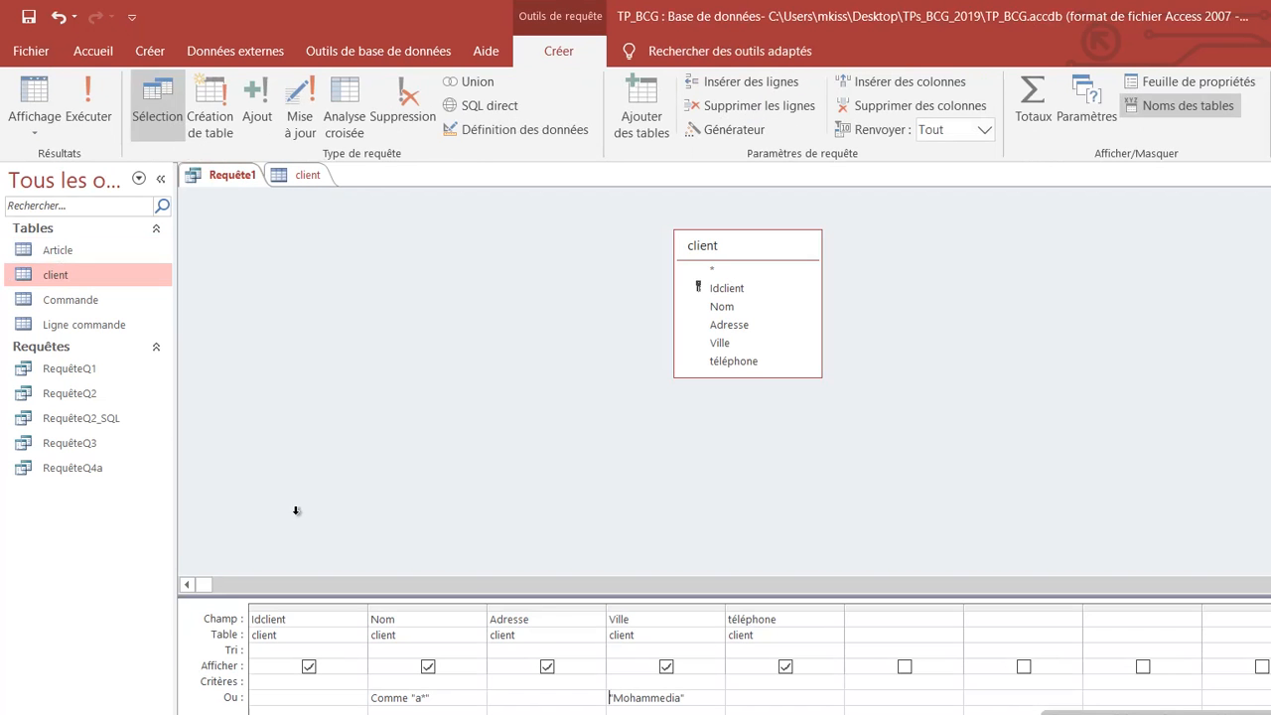
drag(684, 699, 540, 687)
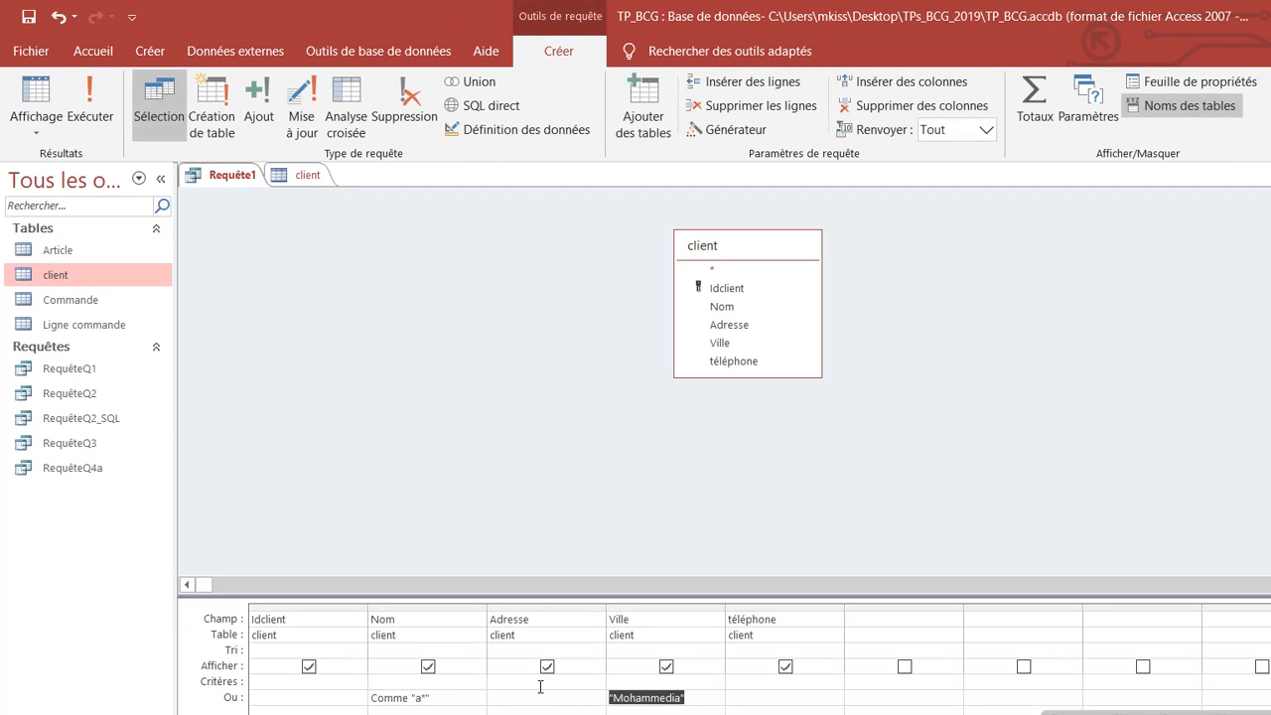
text(Casablanca)
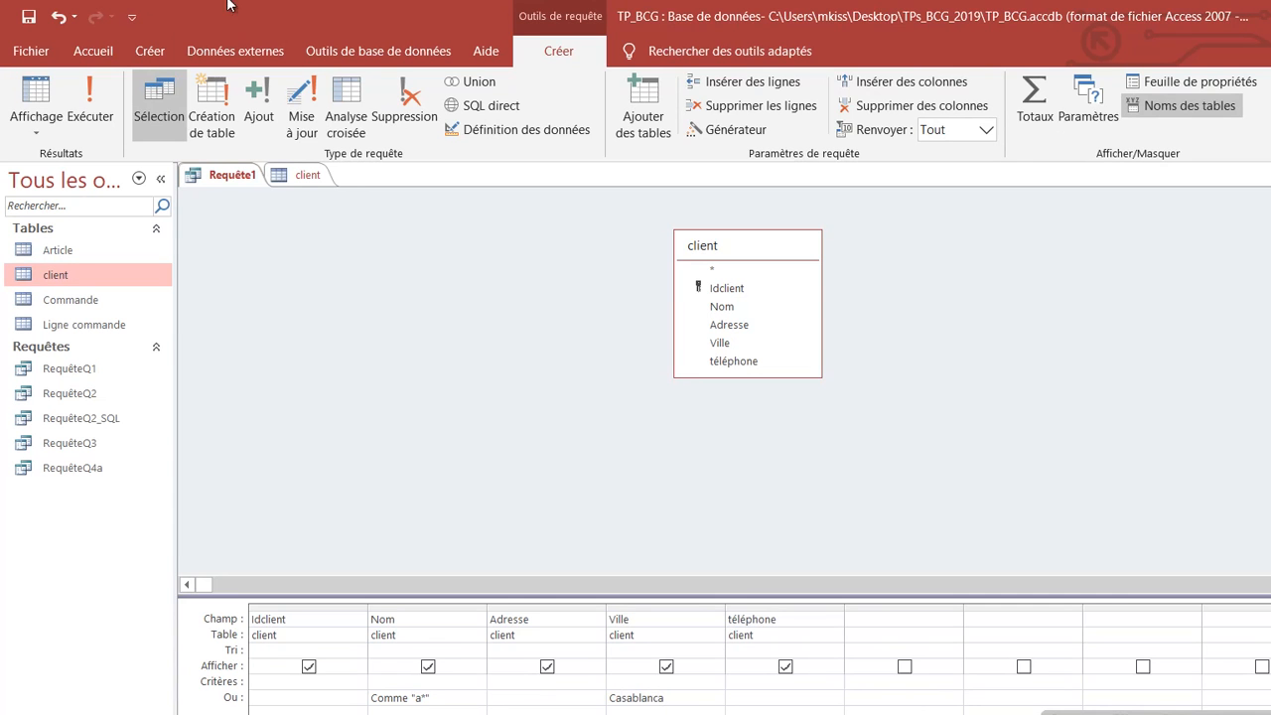
click(42, 118)
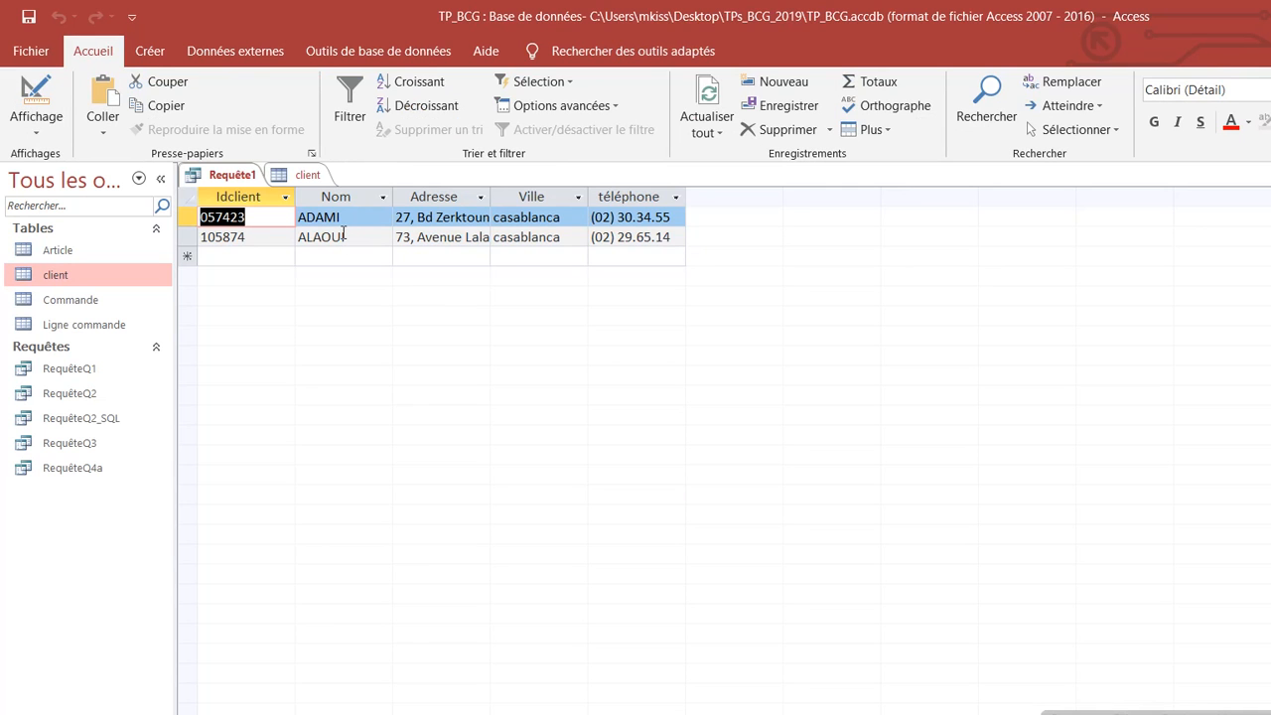
Step: Start closing Requête1 but cancel at the save prompt so the query stays open
right_click(245, 179)
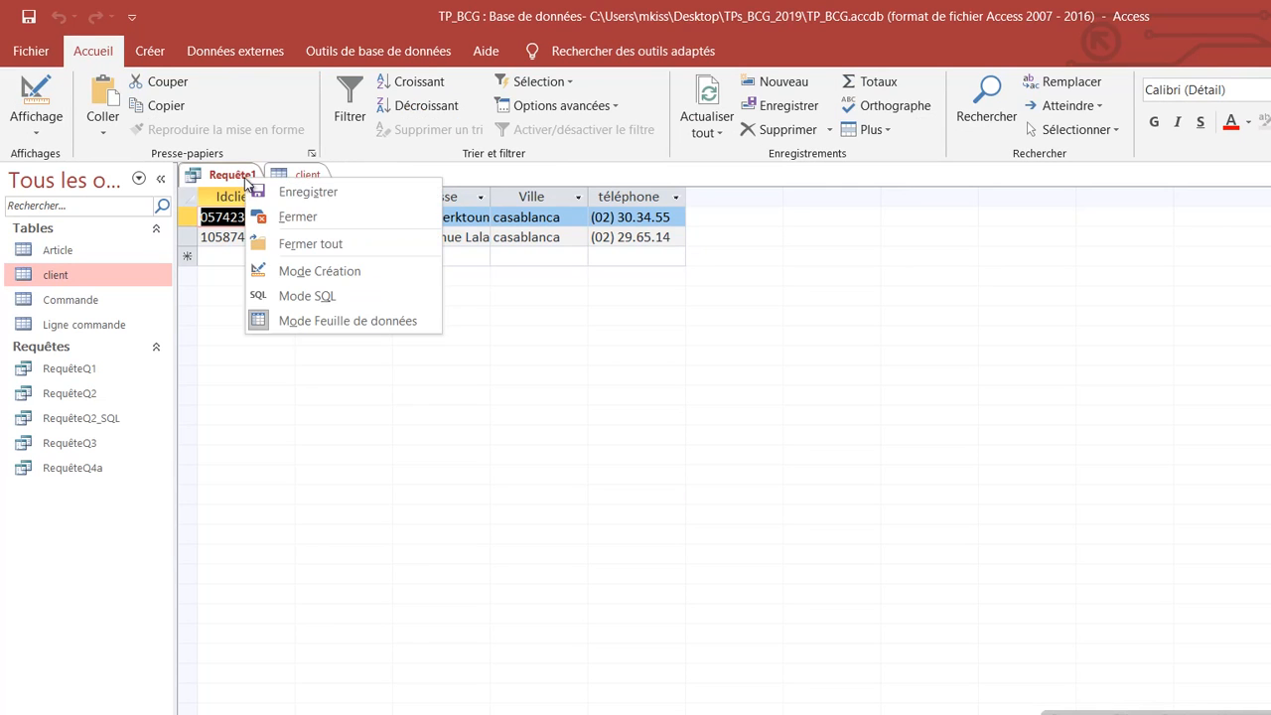
click(279, 214)
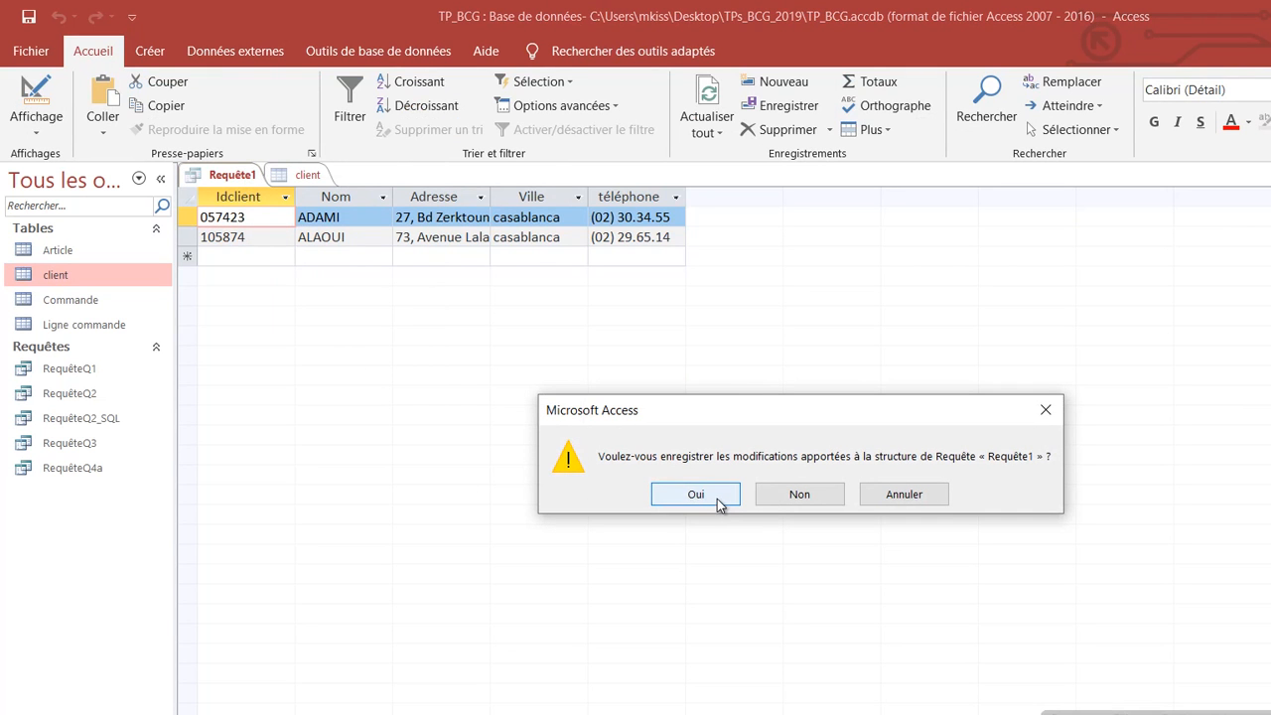
click(801, 497)
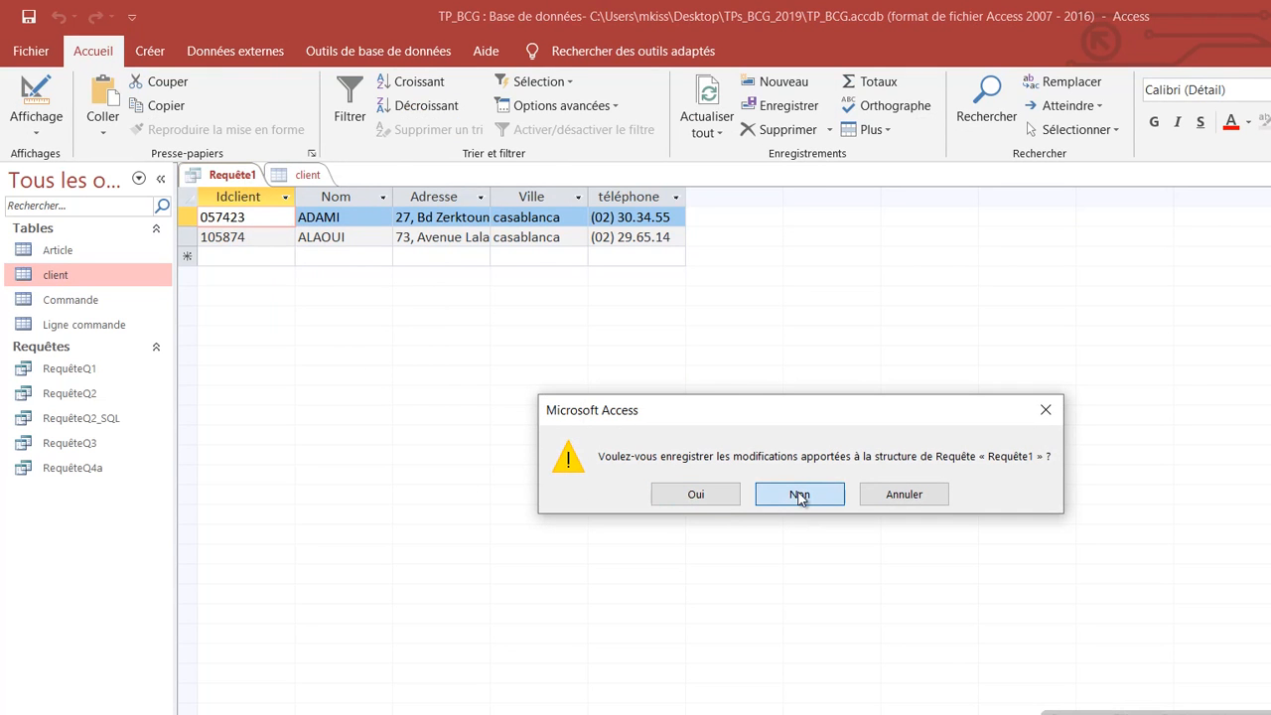
click(891, 497)
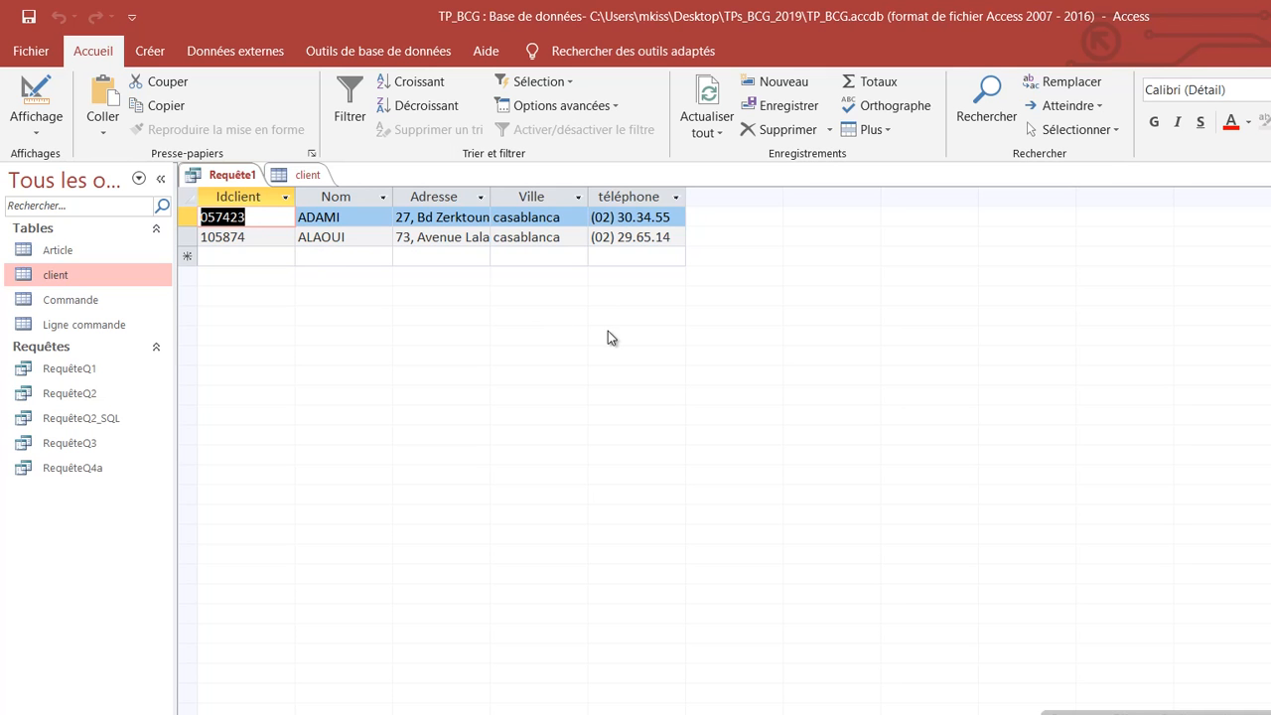
click(36, 124)
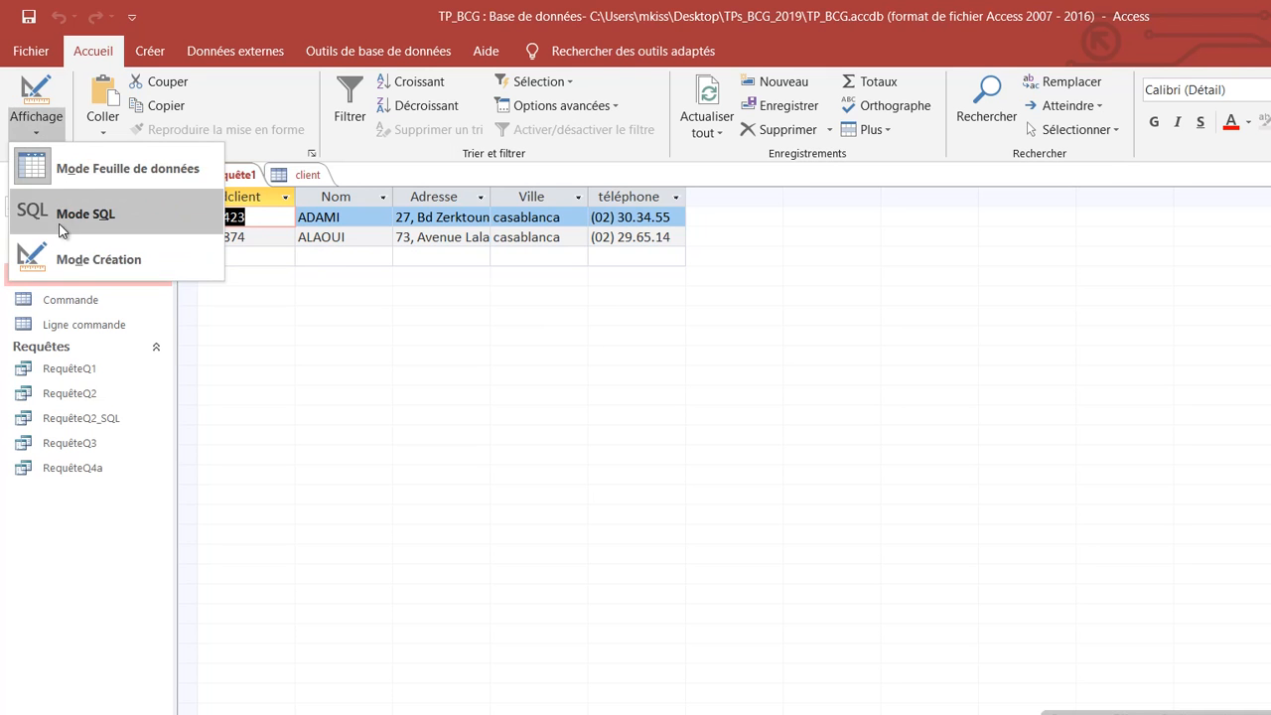
Step: Switch Requête1 to SQL view and review its Like "a*" AND Ville "Casablanca" conditions
click(51, 214)
click(269, 316)
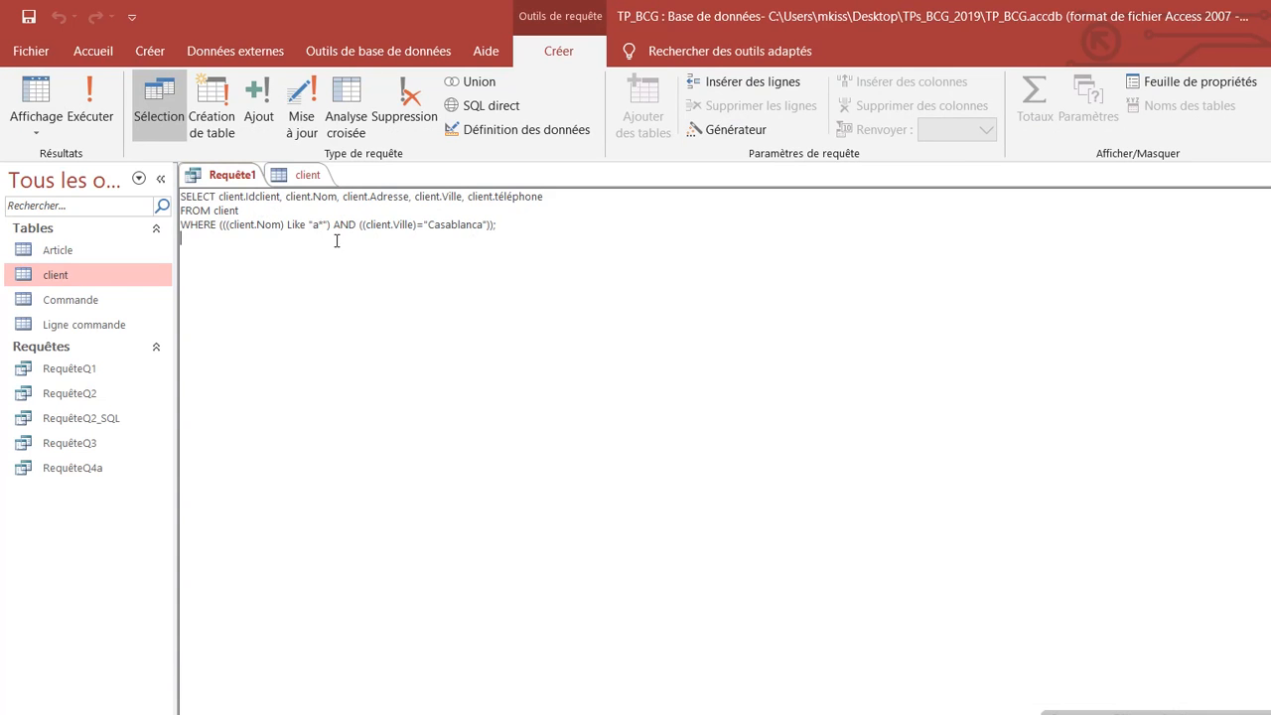
drag(335, 224, 217, 224)
drag(356, 224, 493, 229)
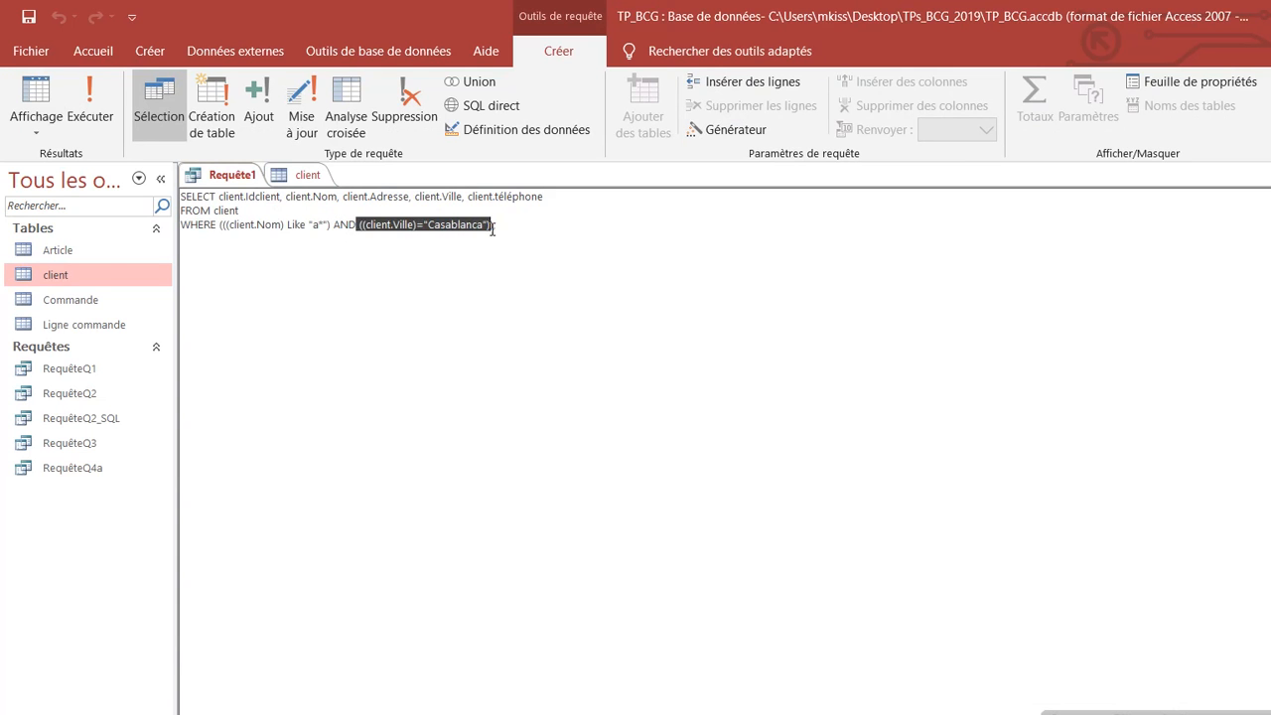
double_click(343, 225)
click(356, 284)
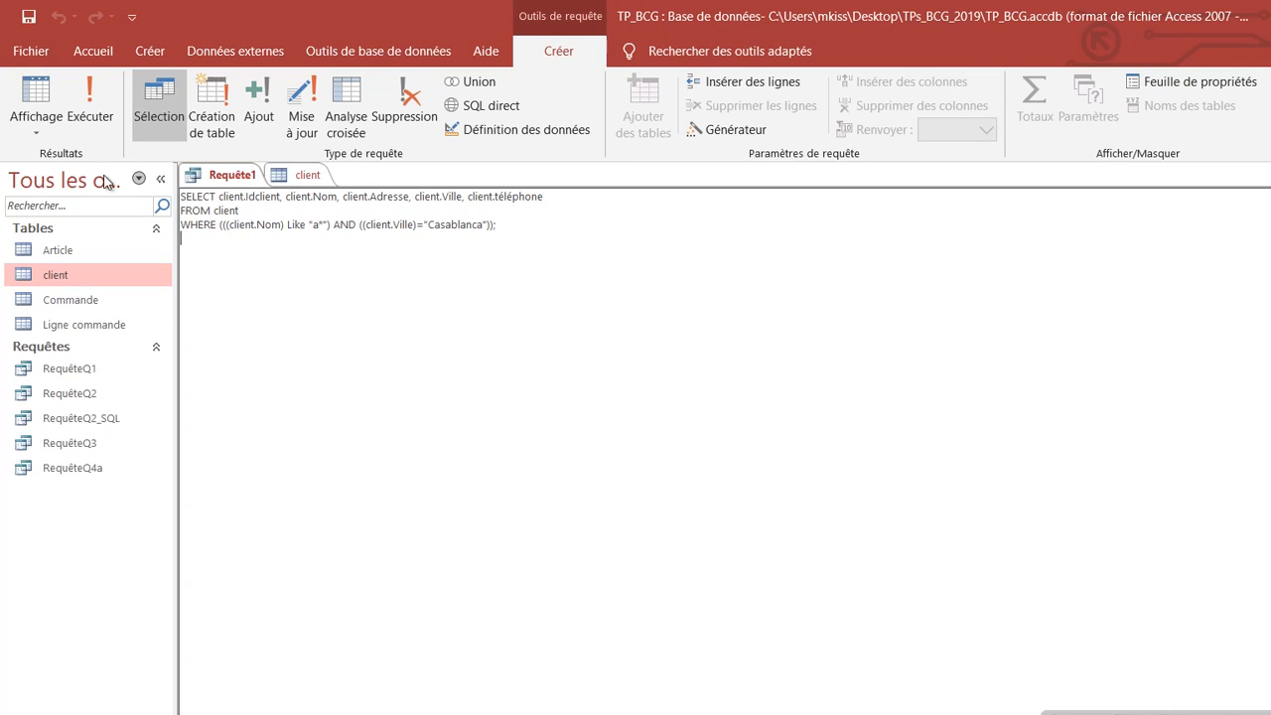
click(36, 128)
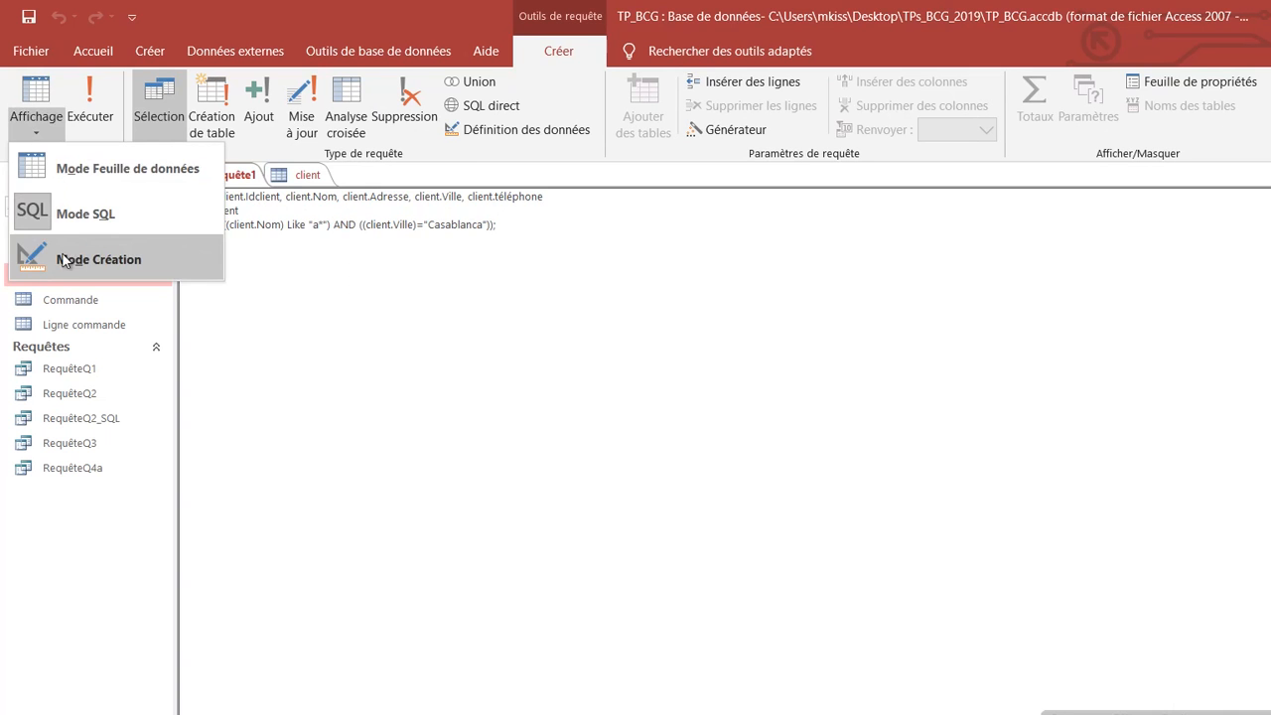
Step: Return to design view and save Requête1 under the name RequêteQ4b
click(67, 259)
right_click(237, 182)
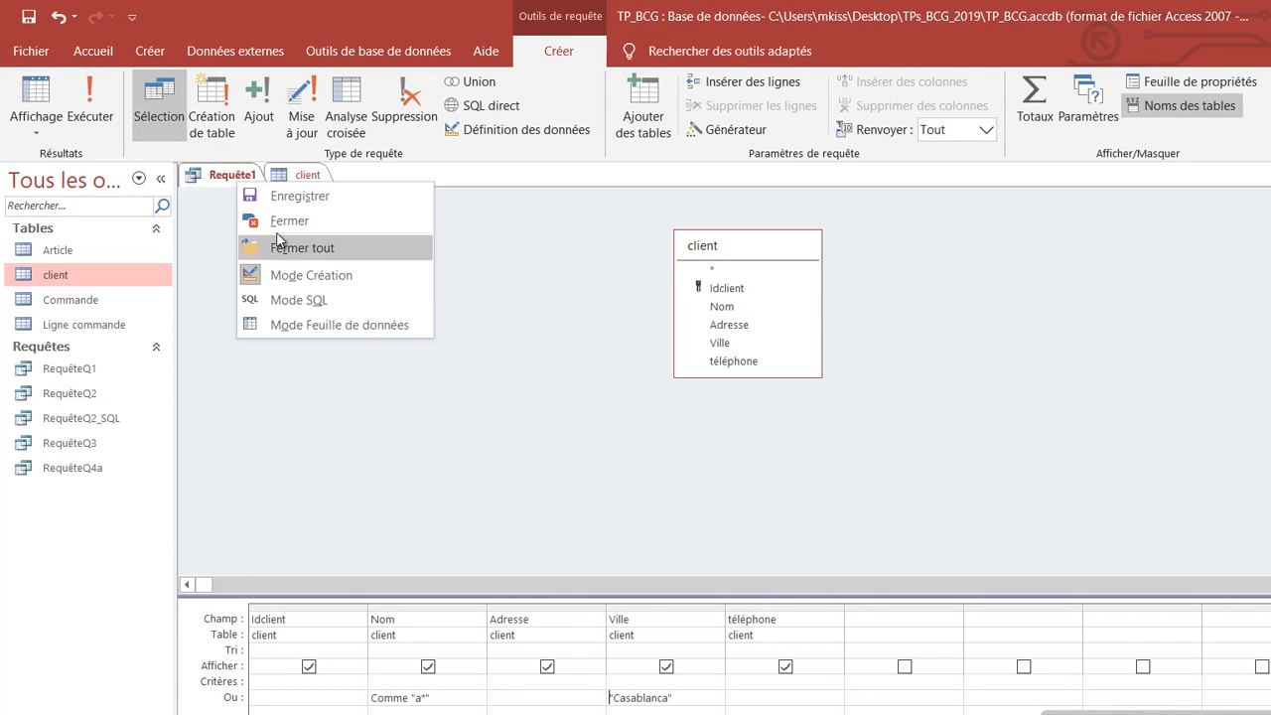
click(285, 198)
click(730, 304)
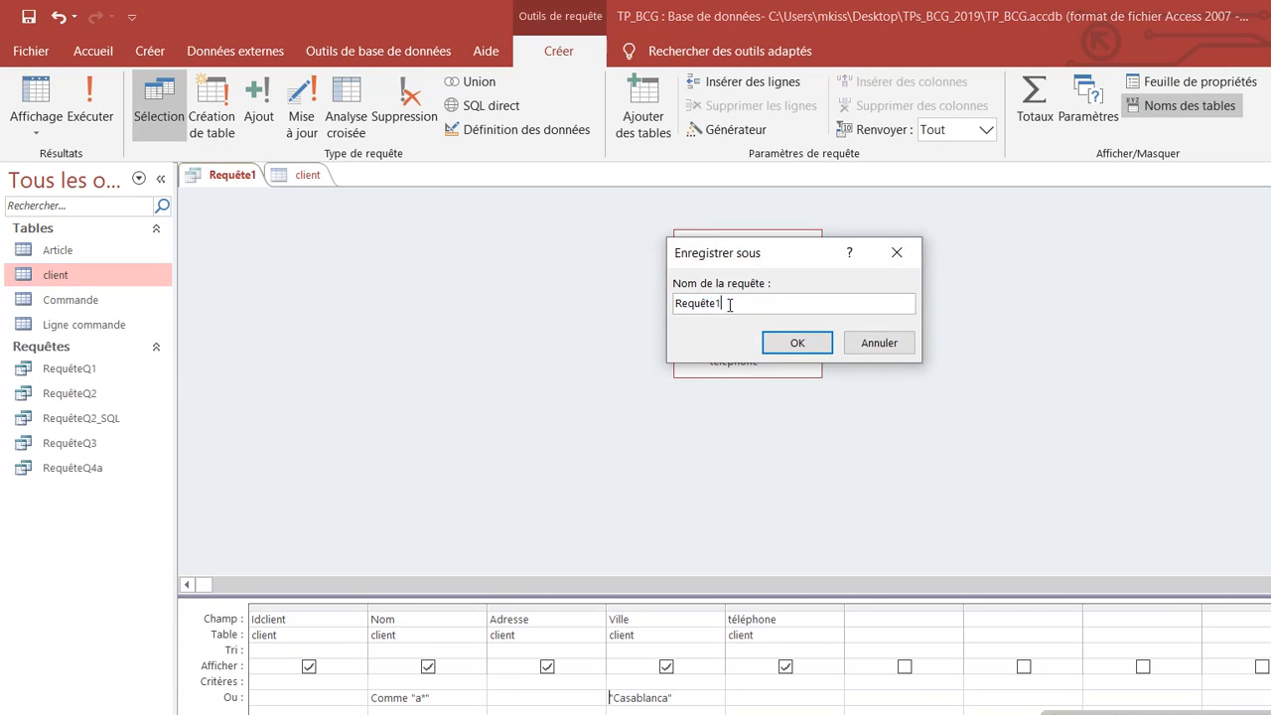
text(Q)
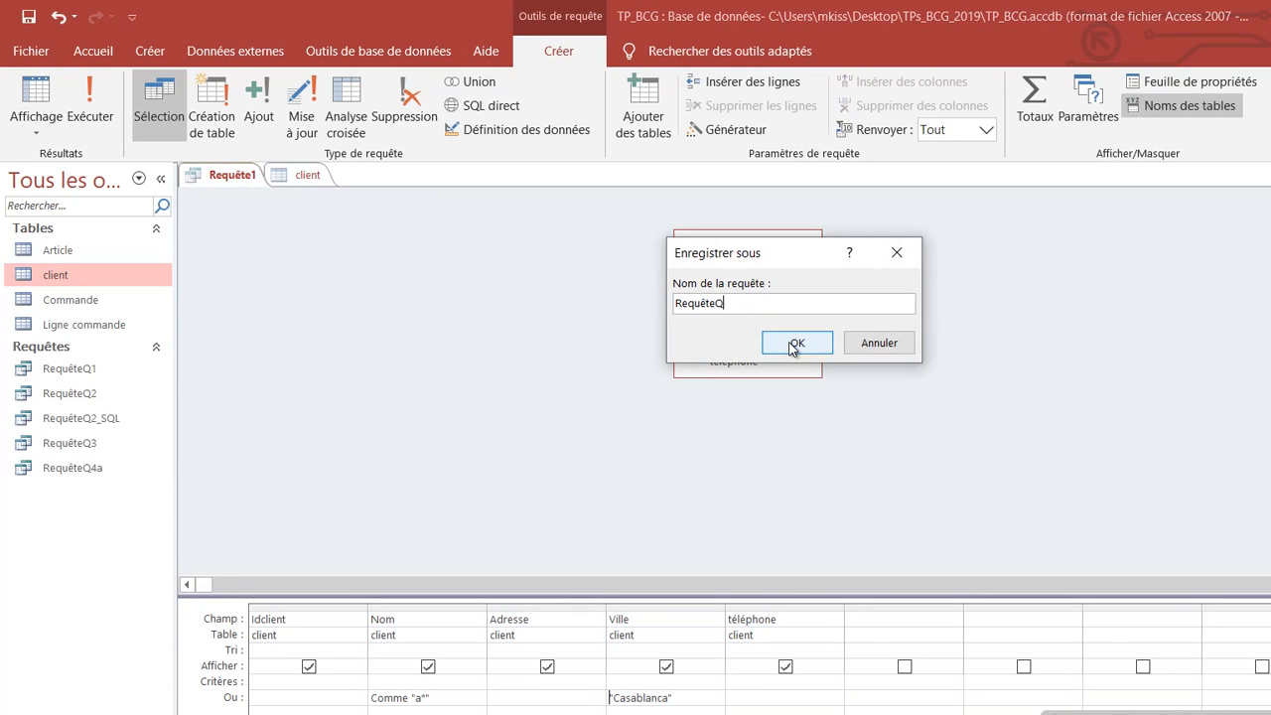
text(4b)
click(790, 350)
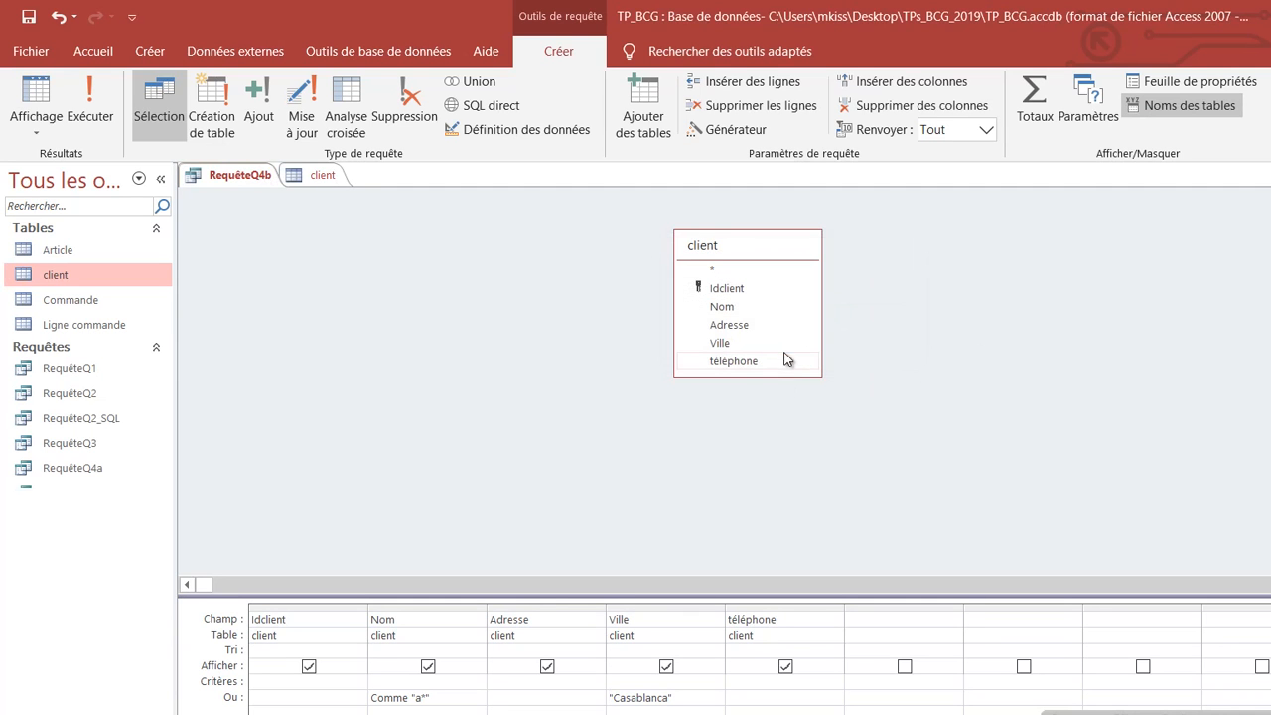
right_click(238, 175)
Step: Close RequêteQ4b, then close the client table, saving its layout changes
click(340, 213)
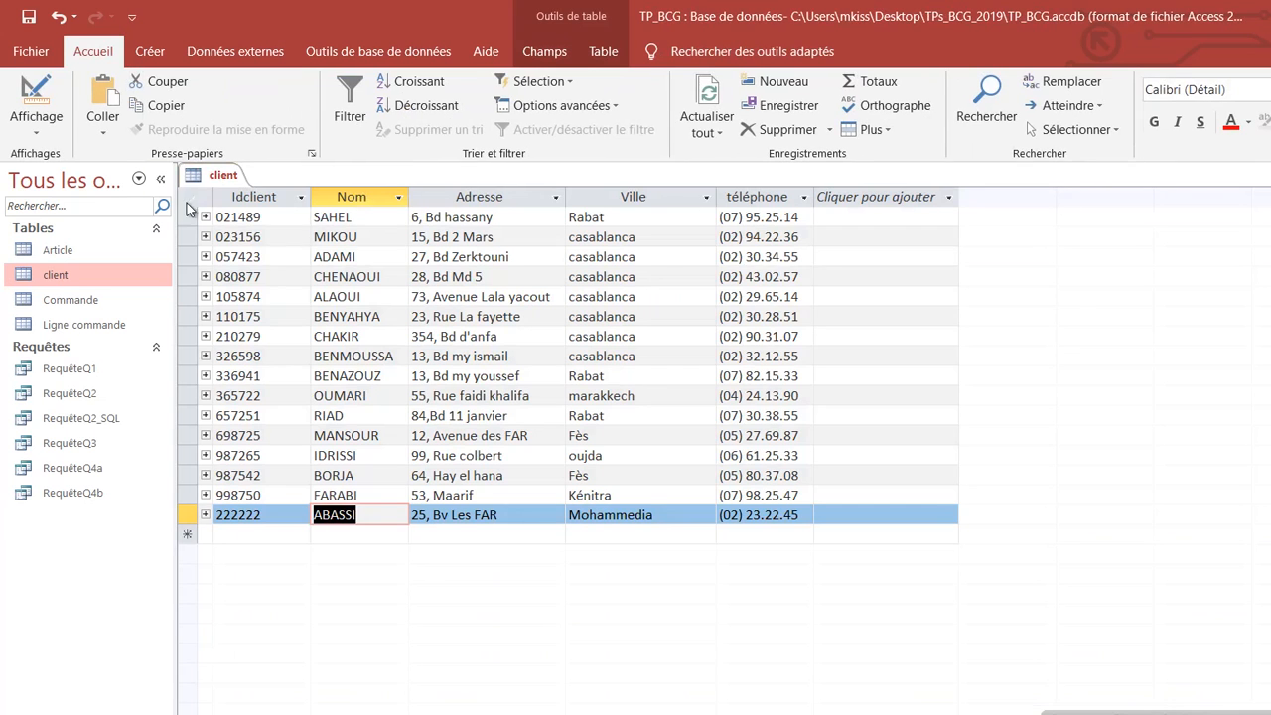
right_click(224, 176)
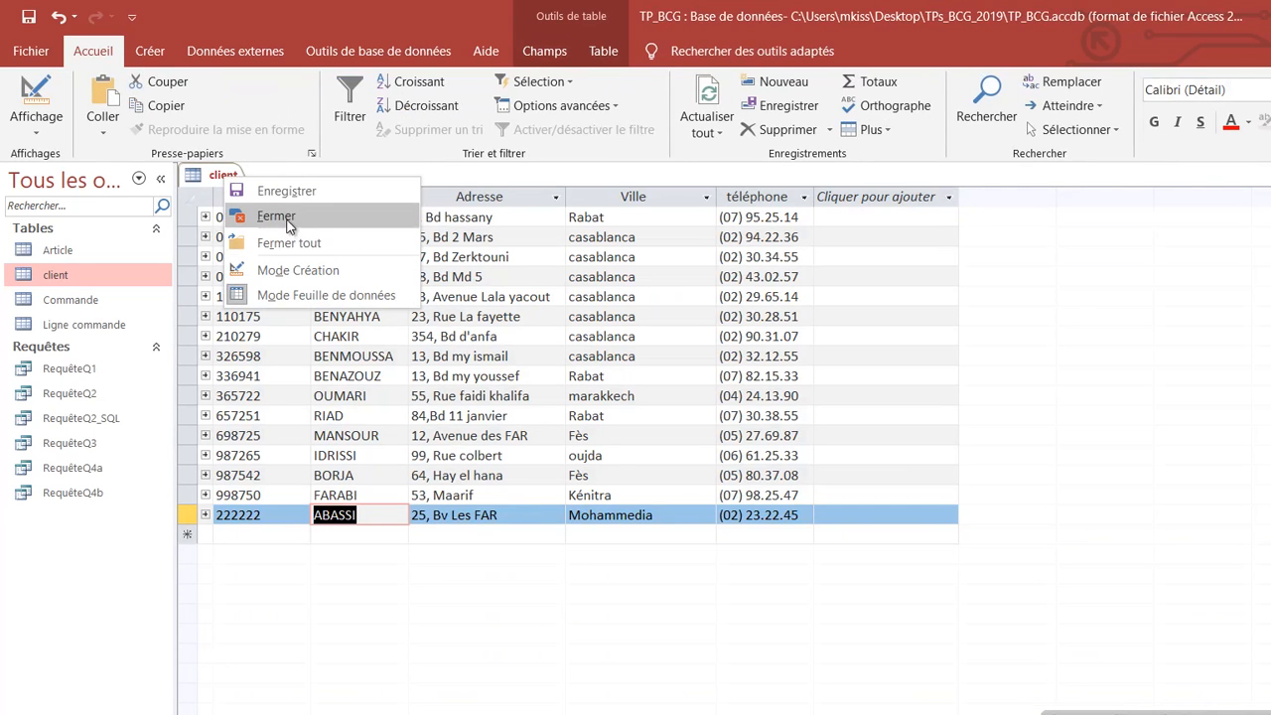
click(255, 215)
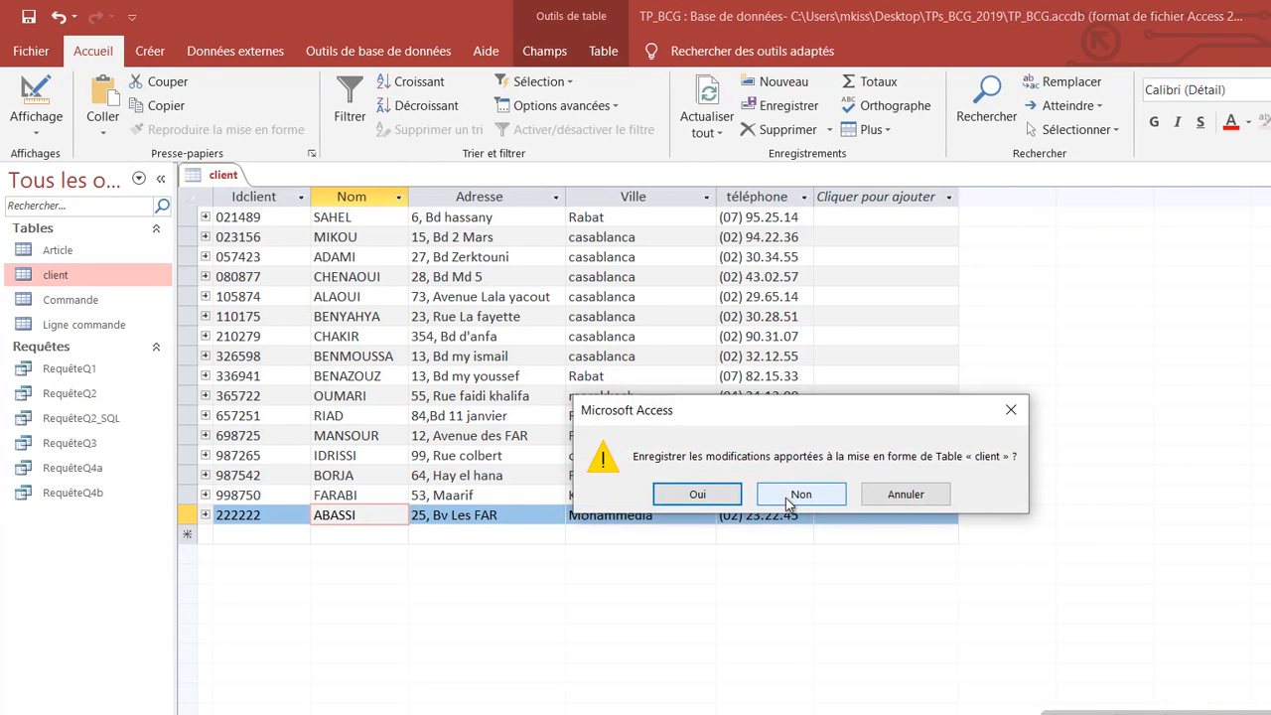
click(700, 496)
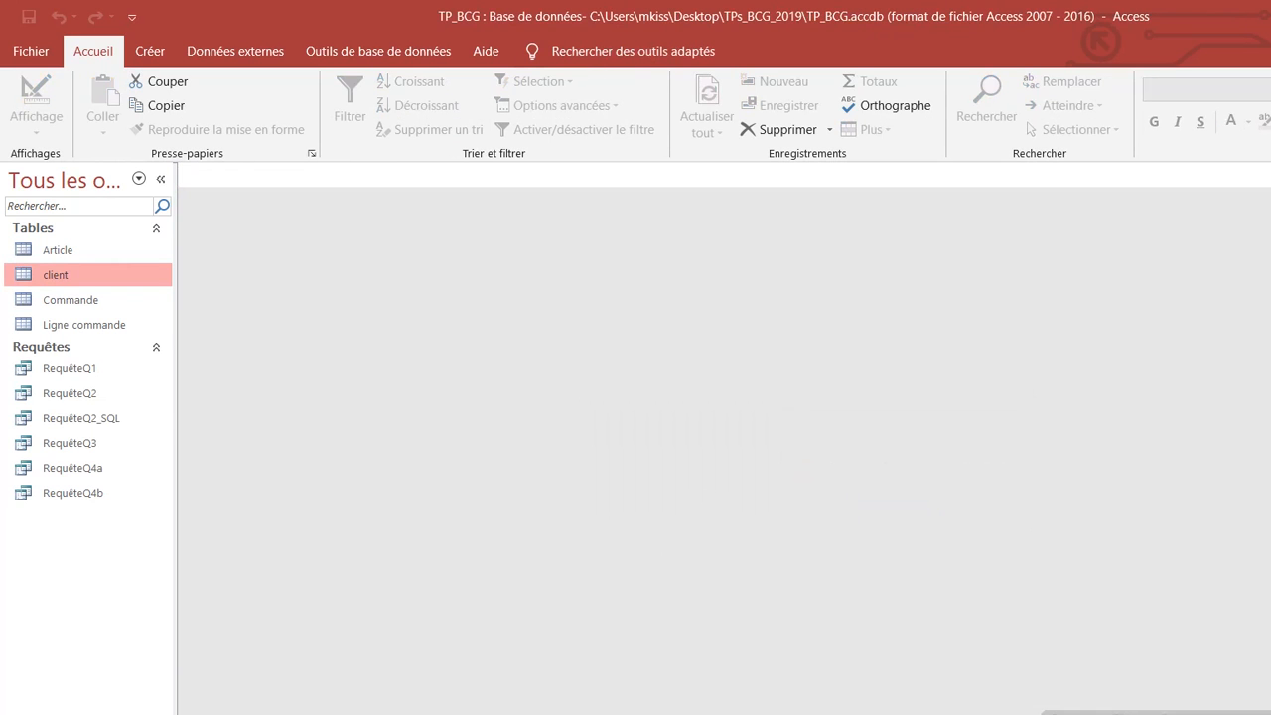
Step: In the Word exercise sheet, replace 'produits' with 'articles' in item 5
click(522, 712)
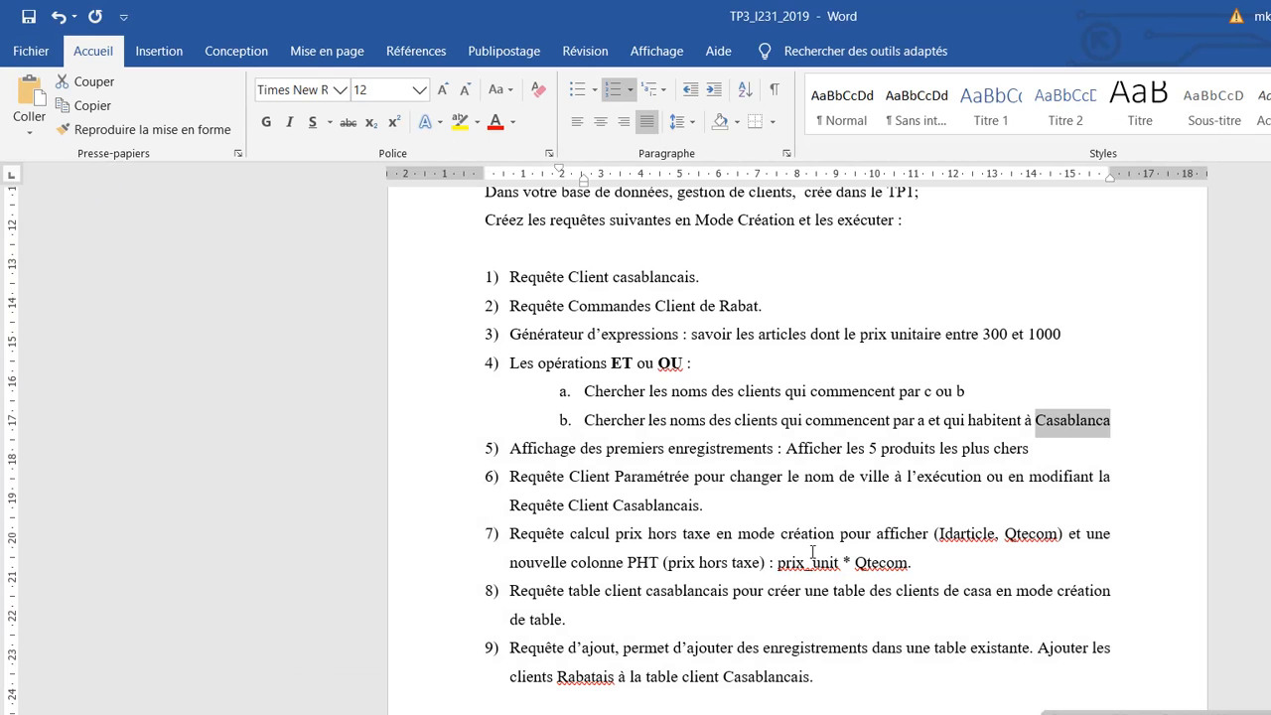
click(750, 542)
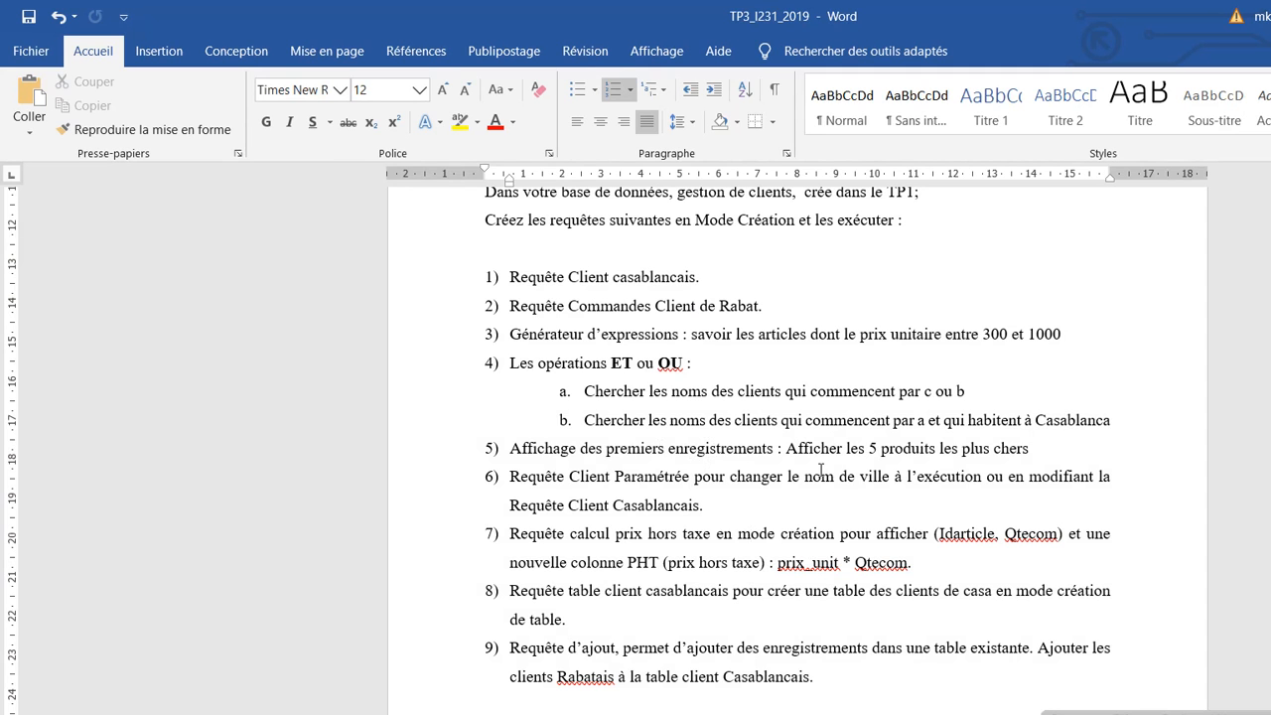
double_click(905, 450)
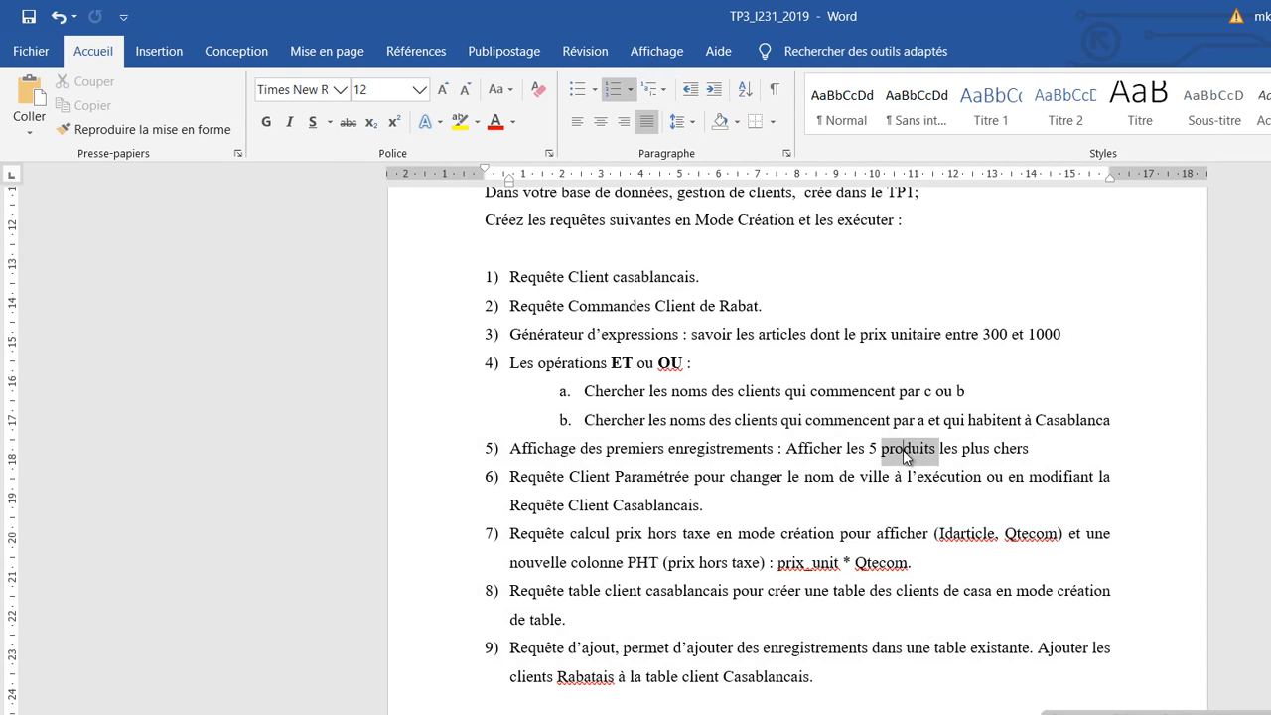
text(artic)
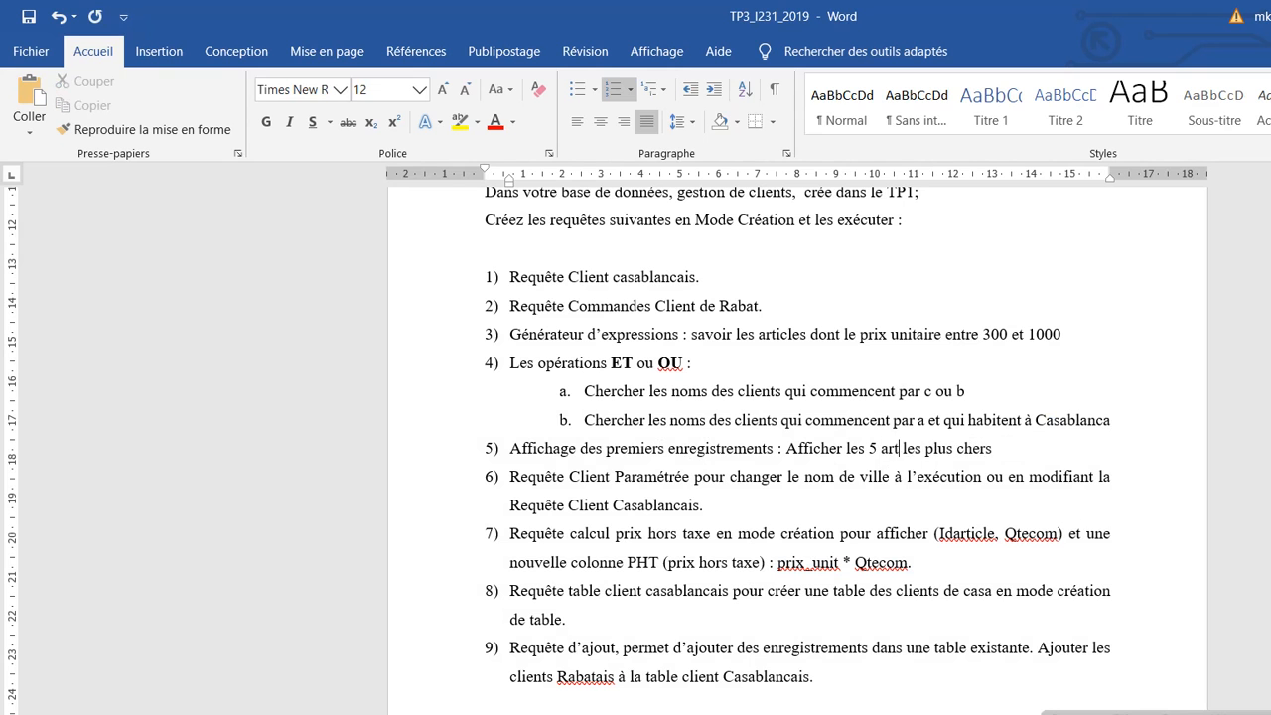
text(les)
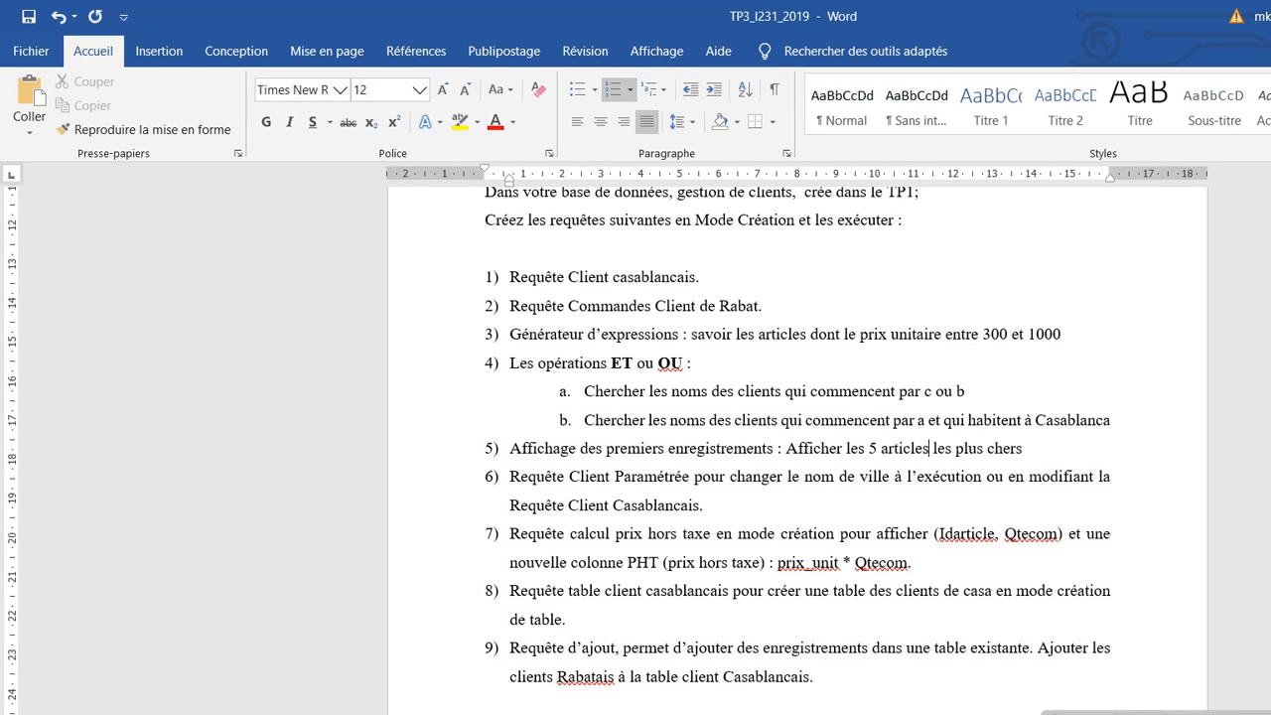
click(988, 588)
Step: In the TP_BCG database, start a new design-view query on the Article table
click(488, 713)
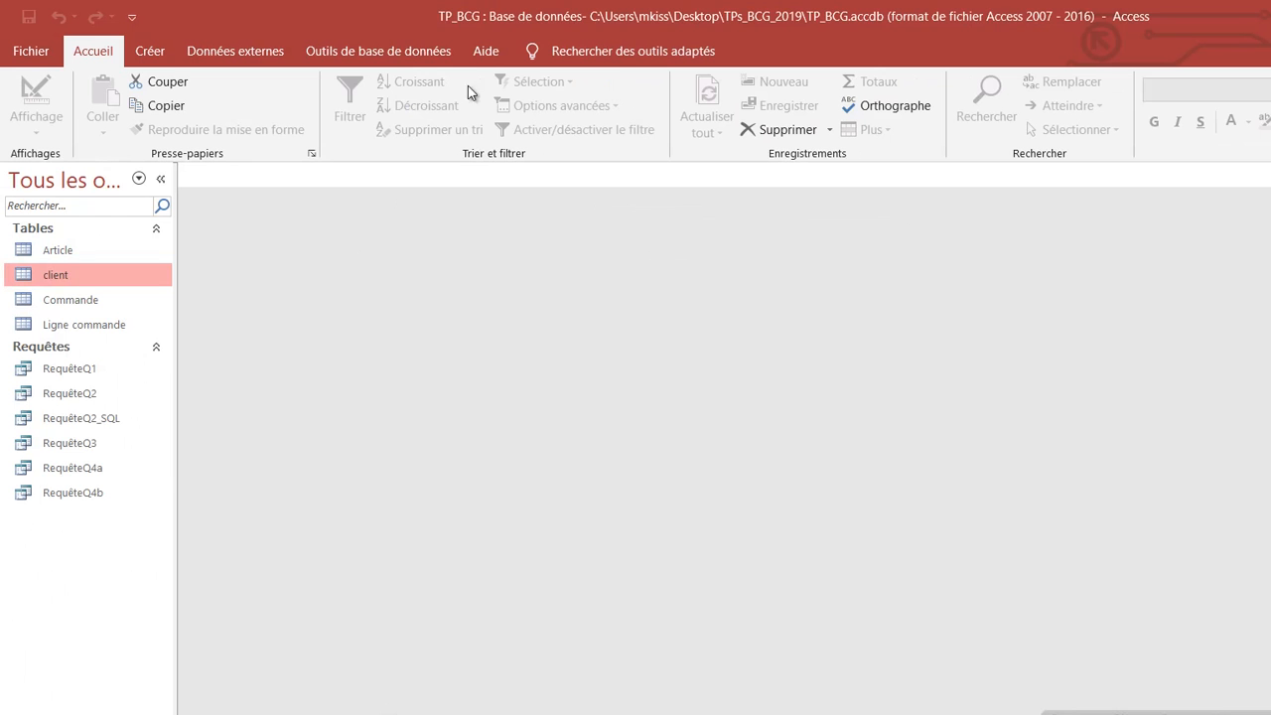
click(159, 52)
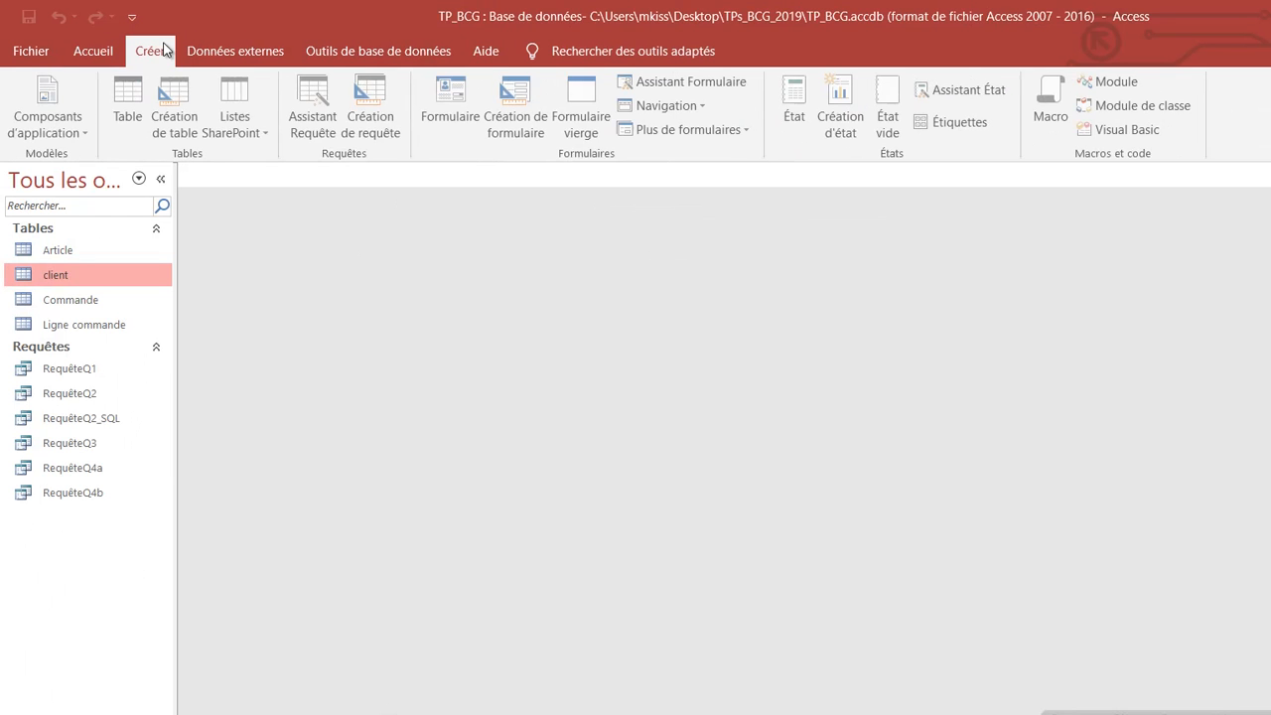
click(394, 126)
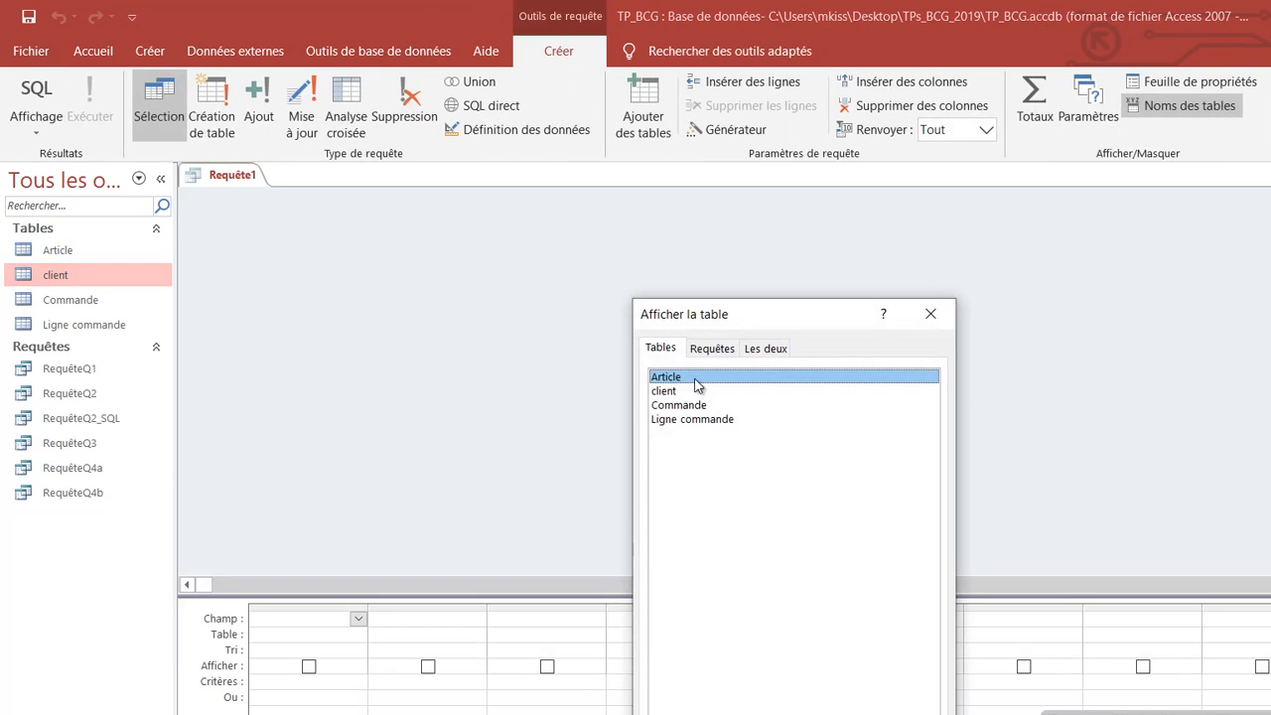
click(819, 714)
click(902, 714)
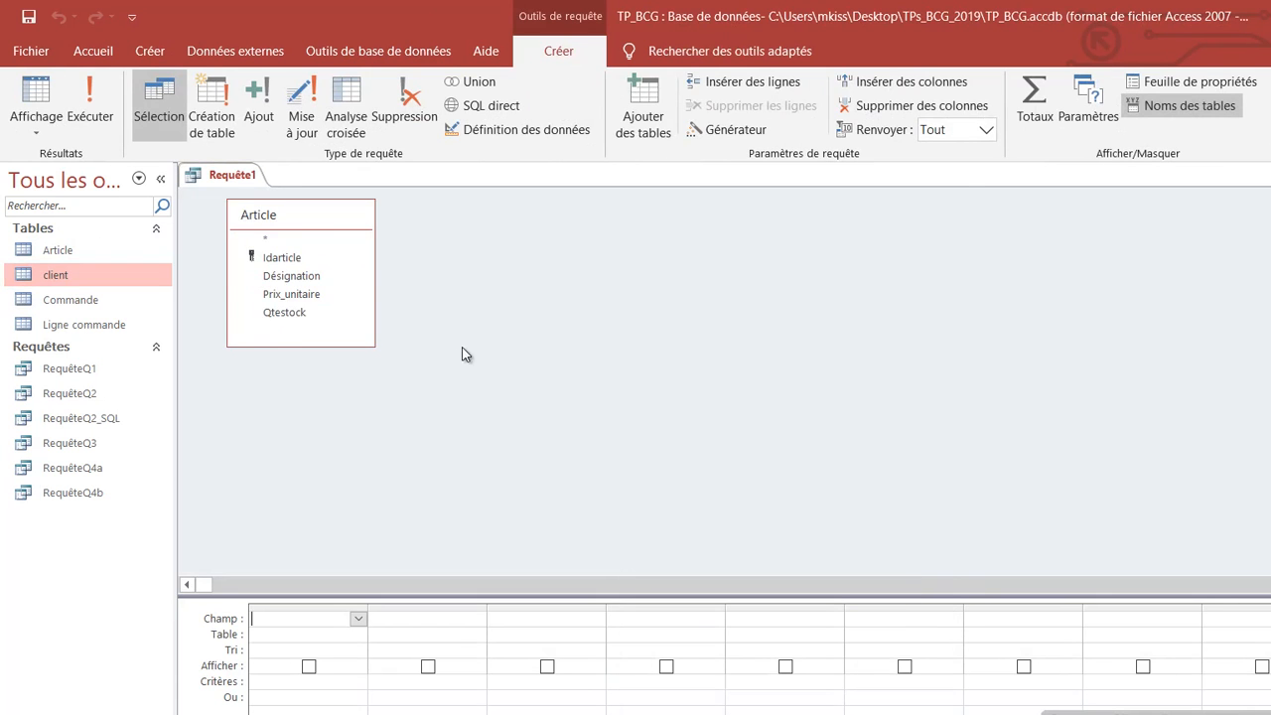
drag(327, 210, 590, 243)
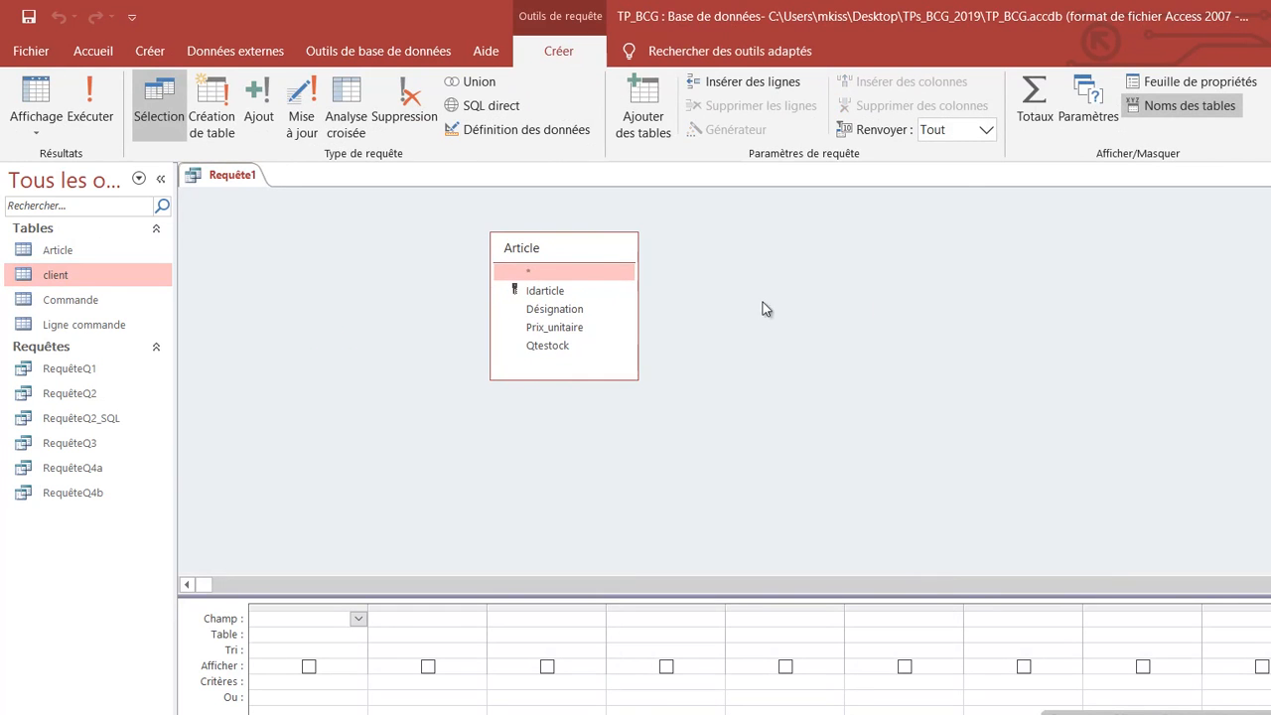
Step: Add Idarticle, Désignation, Prix_unitaire and Qtestock to the query grid
double_click(573, 294)
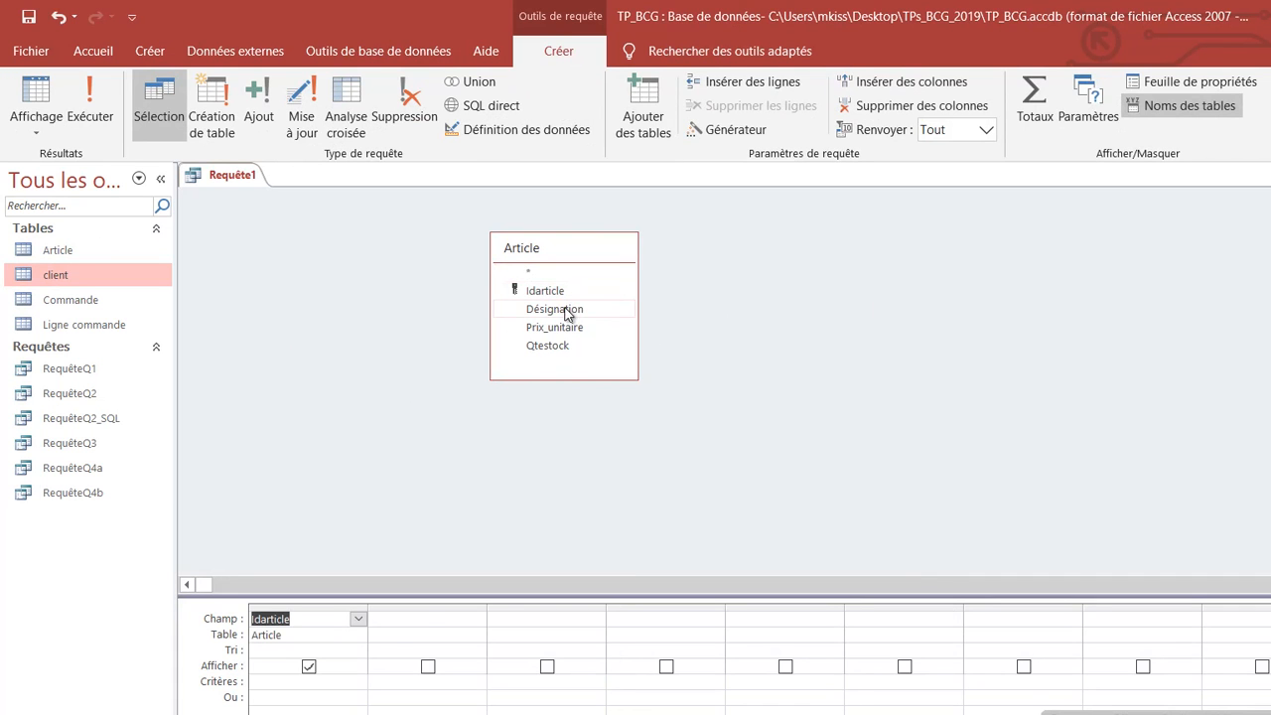
click(568, 310)
double_click(568, 310)
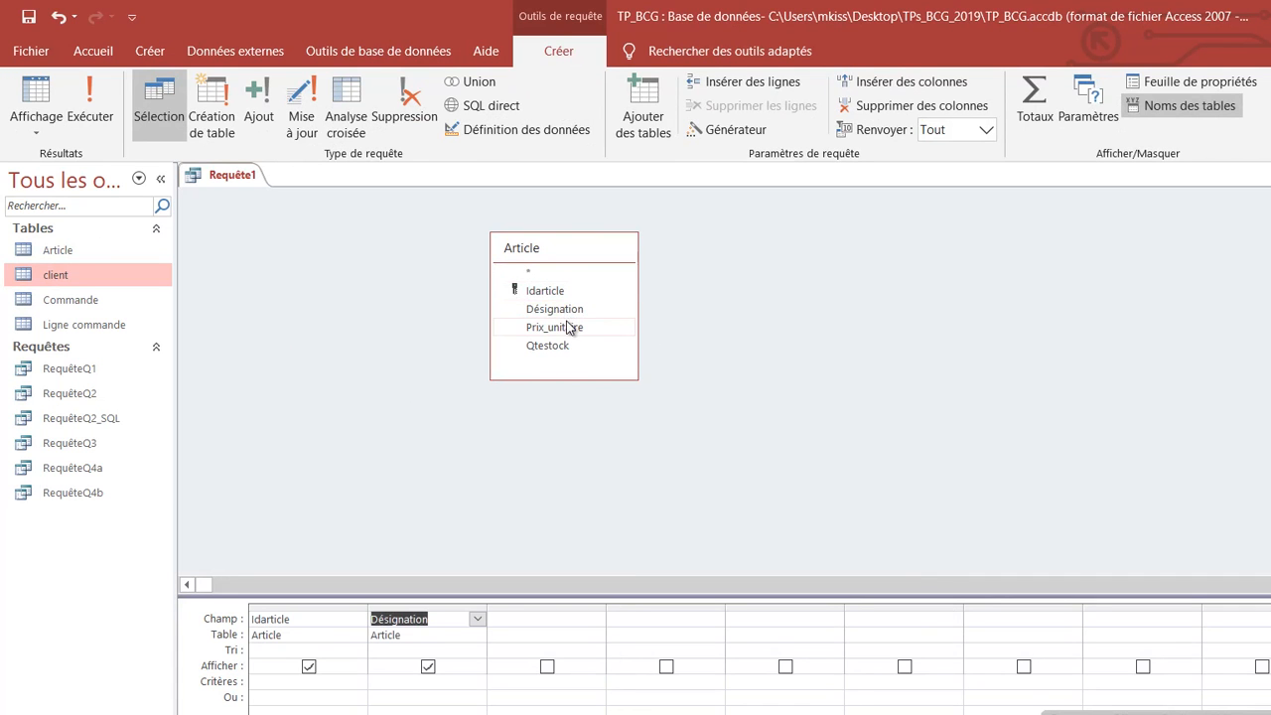
click(567, 327)
double_click(567, 328)
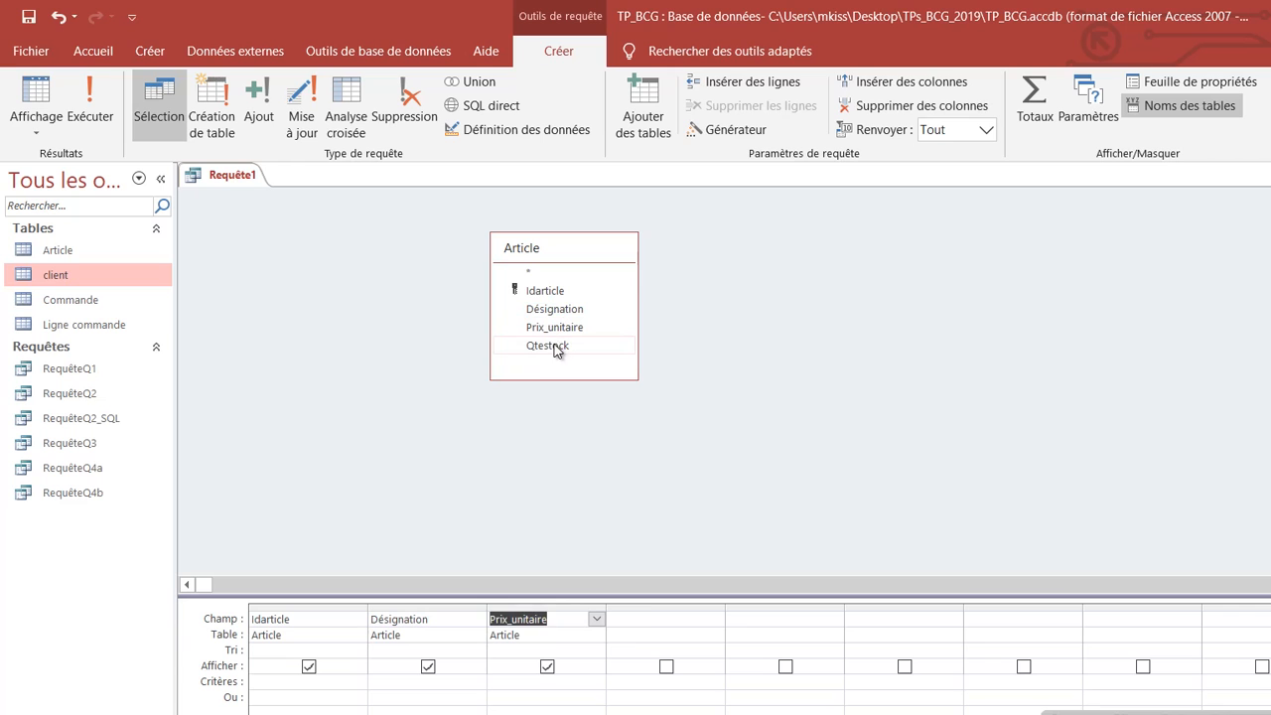
double_click(555, 346)
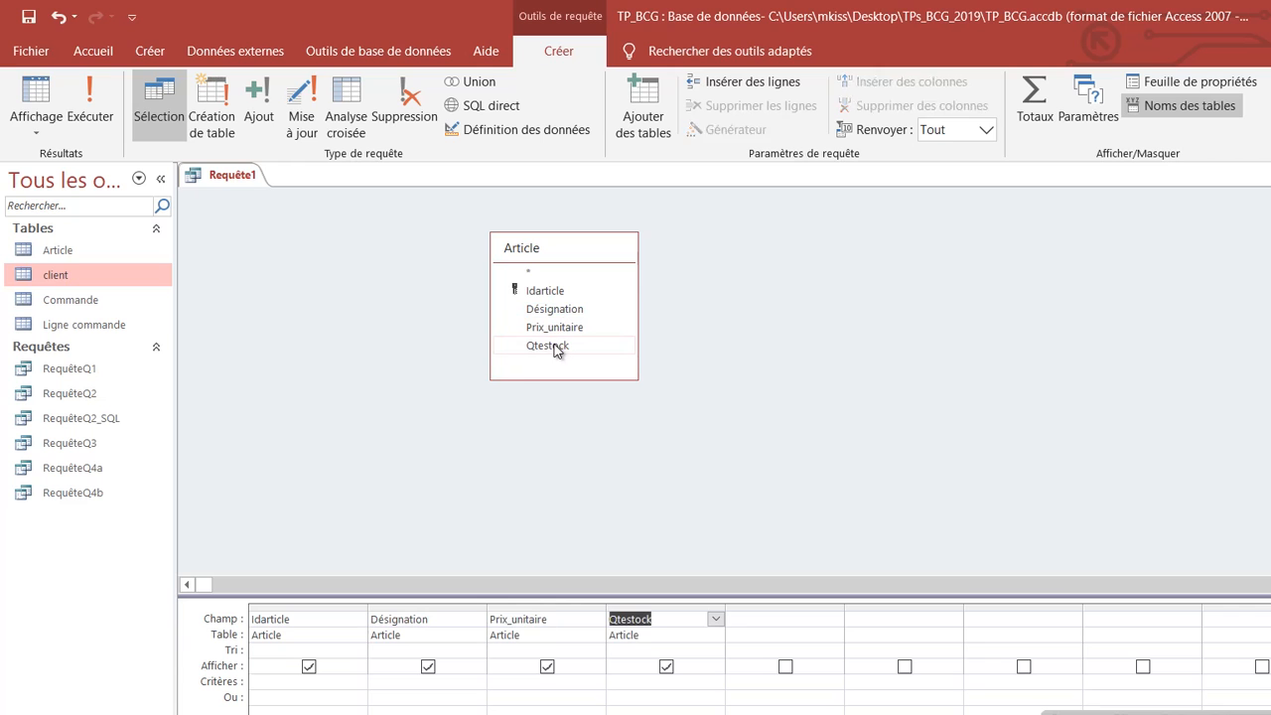
click(842, 333)
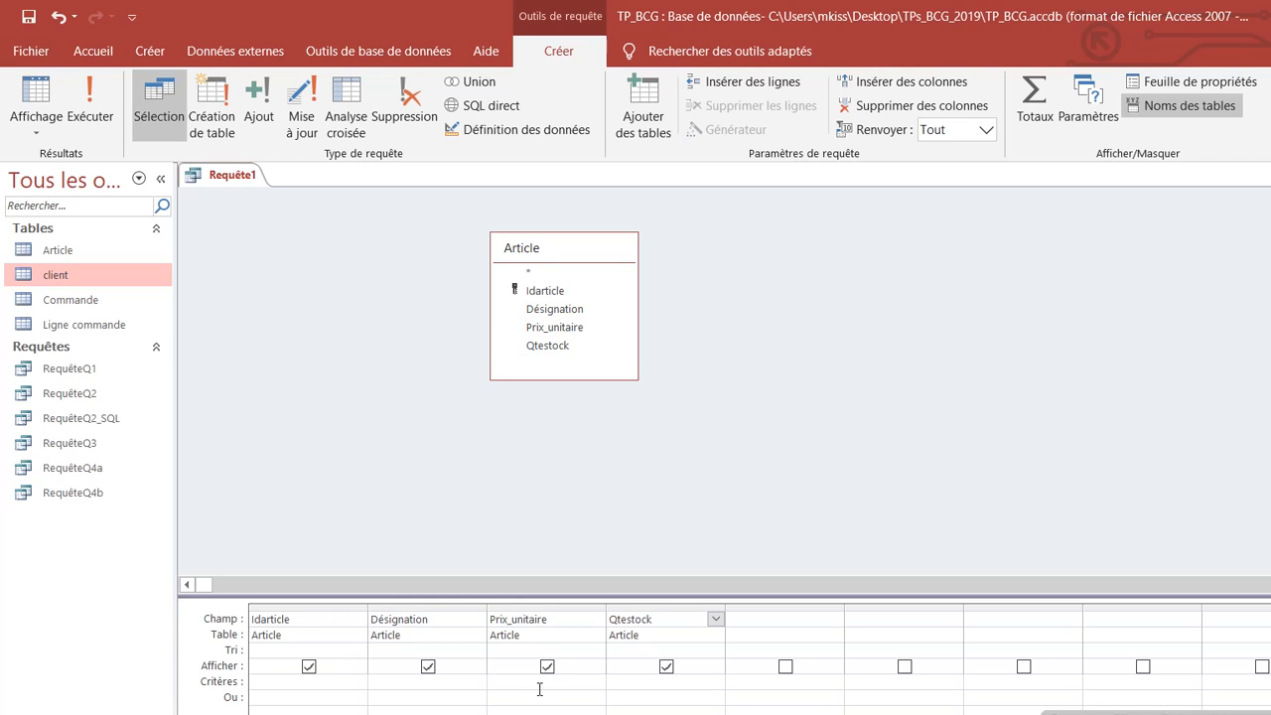
Step: Sort Prix_unitaire Décroissant and run the query, listing 17 articles from 15000,00 to 100,00
click(538, 641)
click(491, 649)
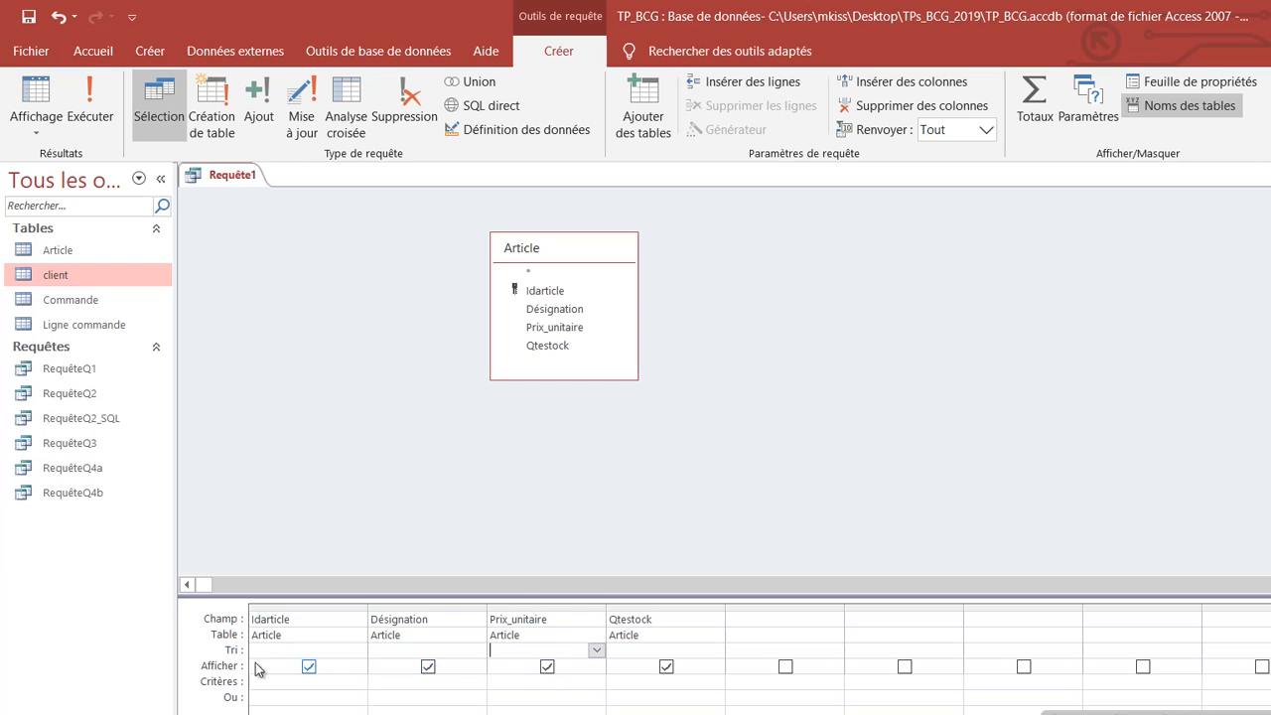
click(596, 651)
click(520, 681)
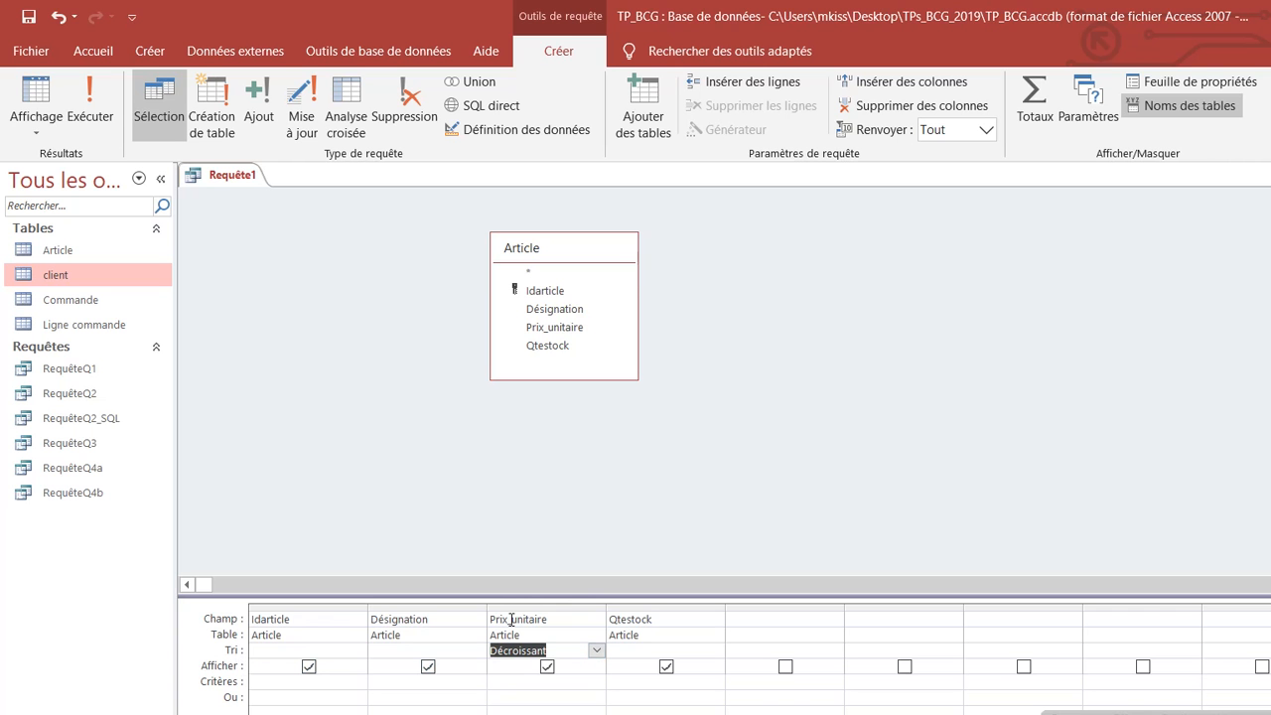
click(89, 104)
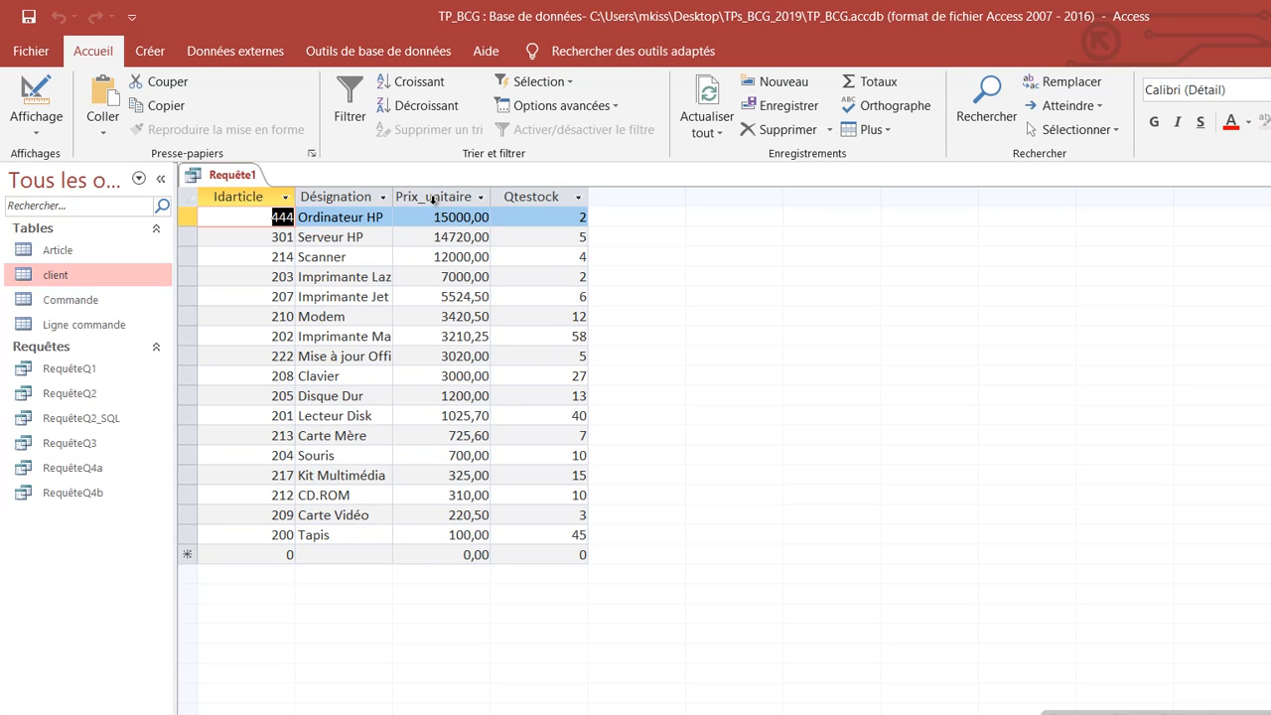
Step: Back in design view, try a Croissant sort on Prix_unitaire and run the query
click(33, 132)
click(50, 258)
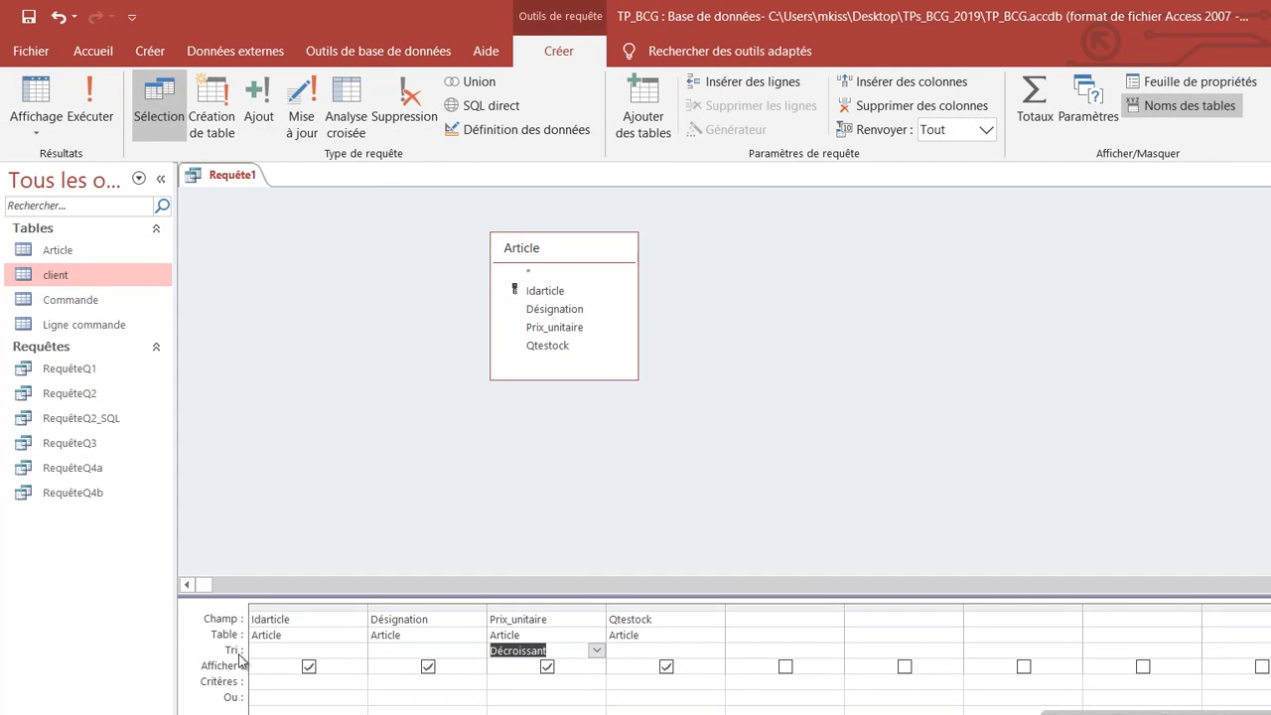
click(596, 650)
click(532, 667)
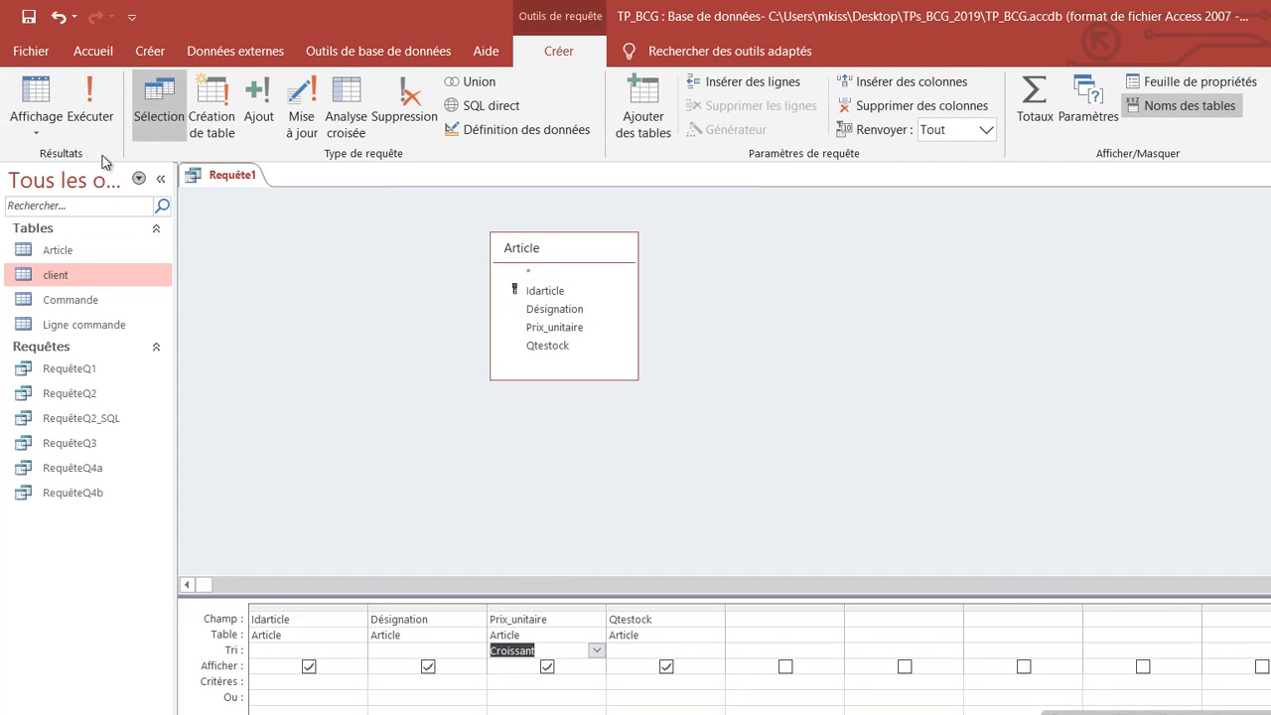
click(89, 99)
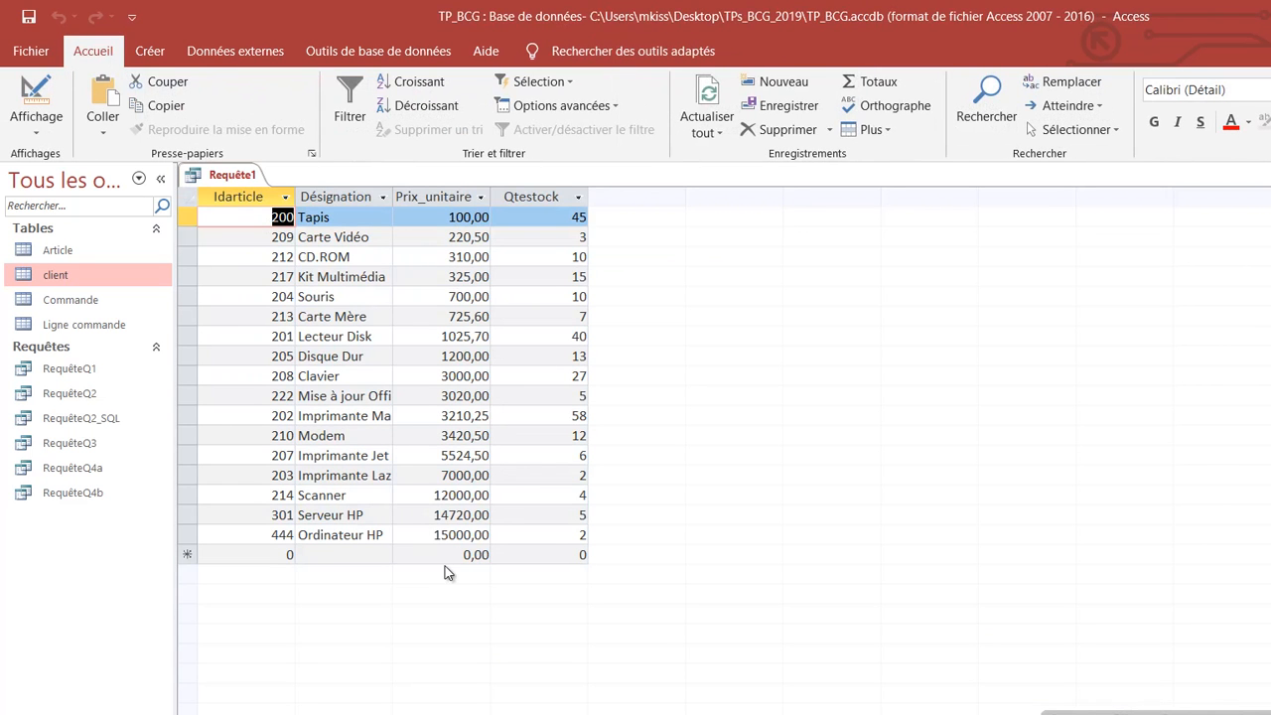
Step: Return to design view and set the Prix_unitaire sort back to Décroissant
click(44, 133)
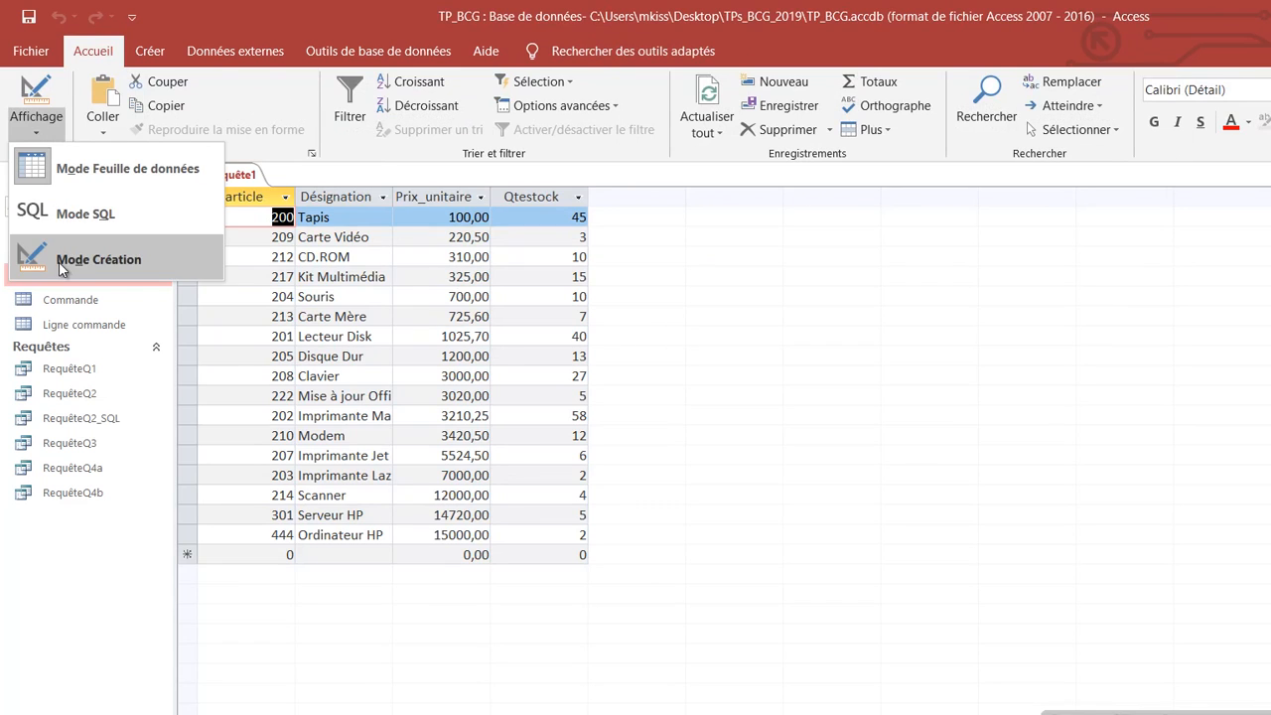
click(60, 263)
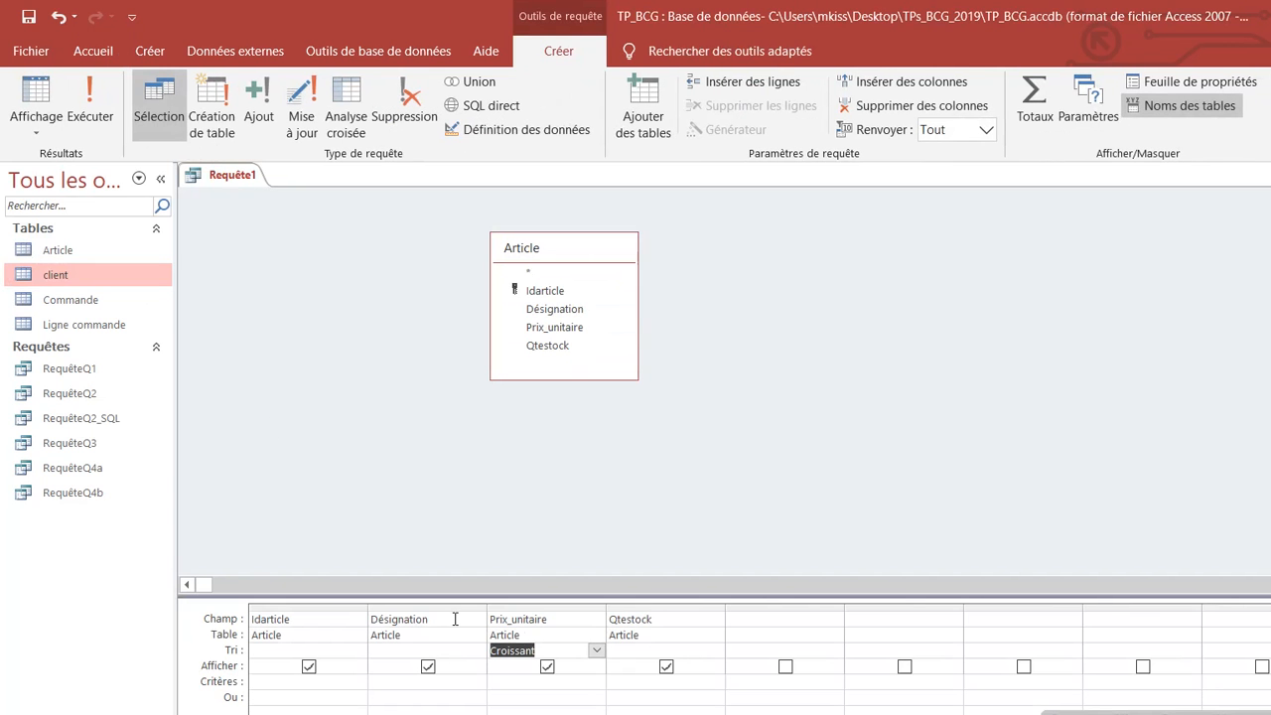
click(596, 651)
click(561, 682)
click(670, 485)
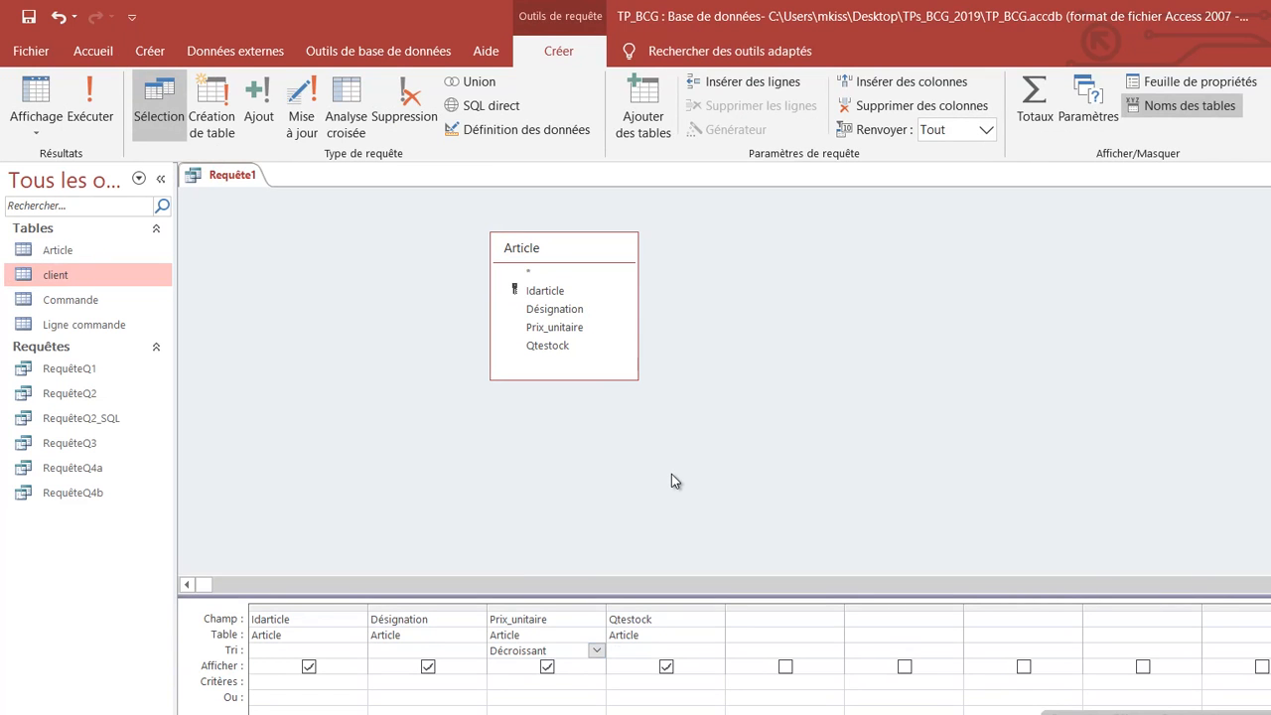
Step: Open the query property sheet to view the query's own properties, then close it
right_click(752, 330)
click(791, 514)
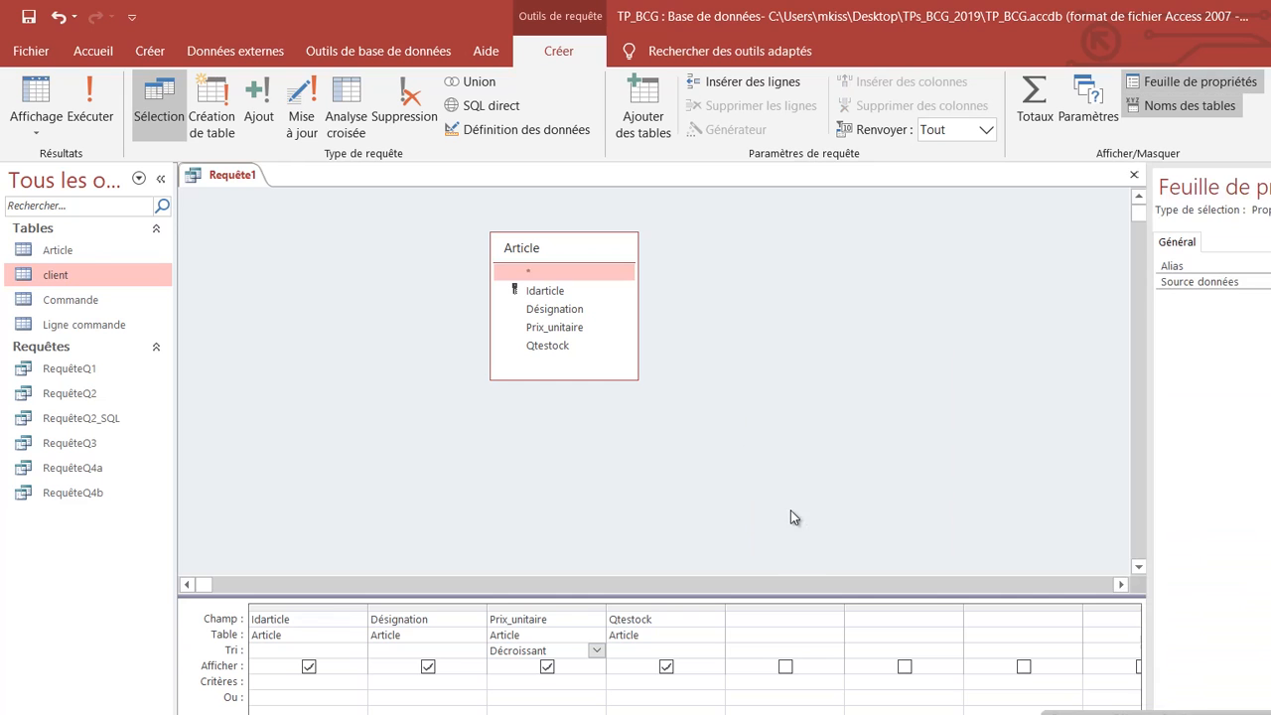
click(1177, 244)
click(891, 310)
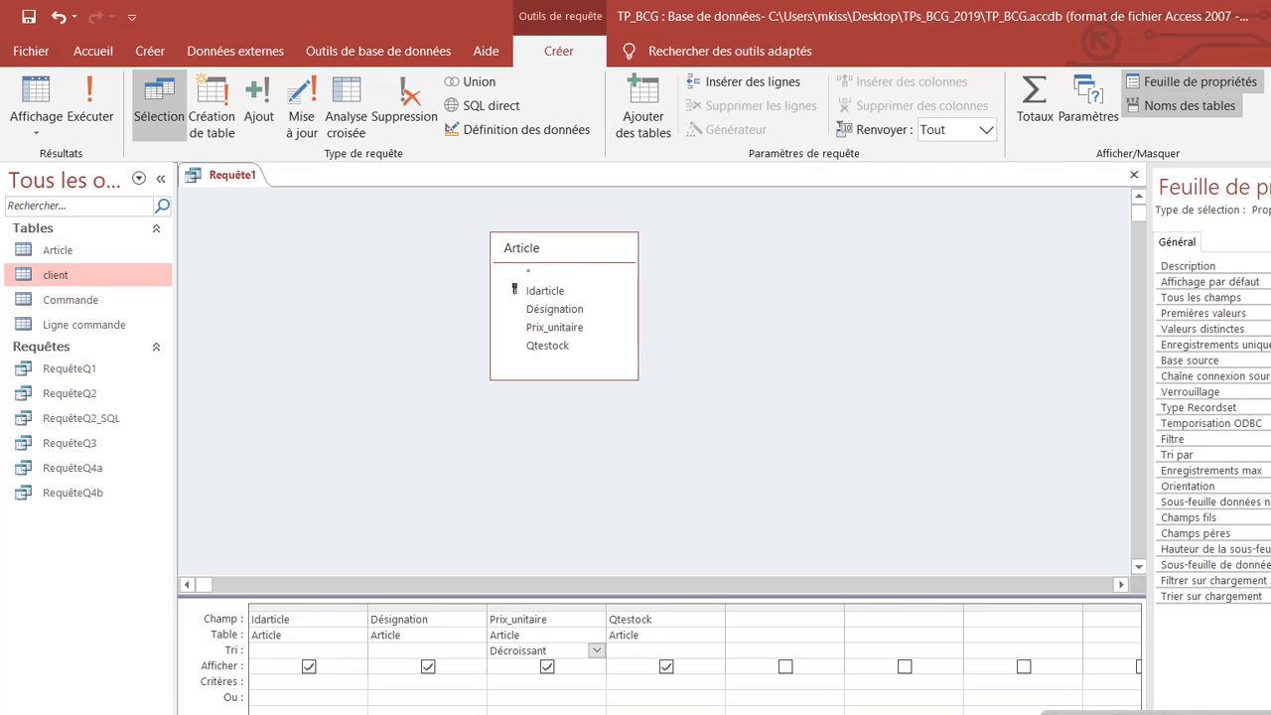
key(F4)
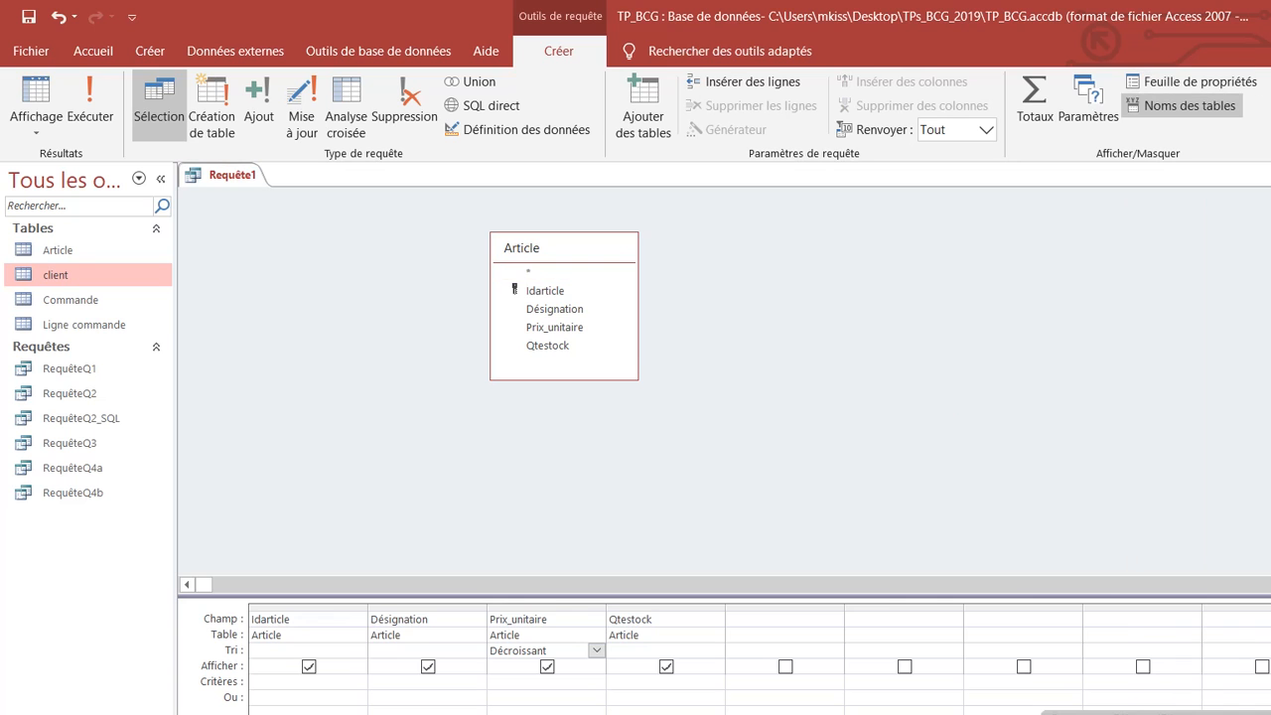
Step: Set the query to return 5 records and run it, showing 15000,00 down to 5524,50
right_click(860, 295)
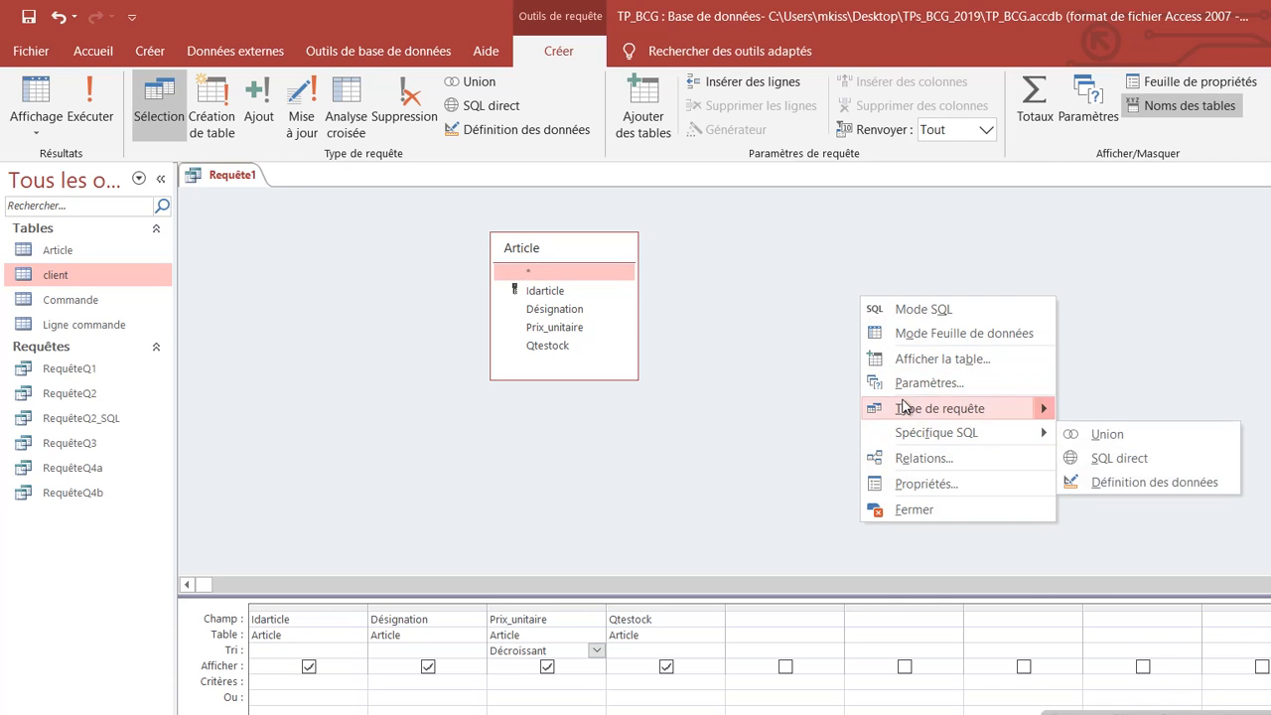
click(917, 484)
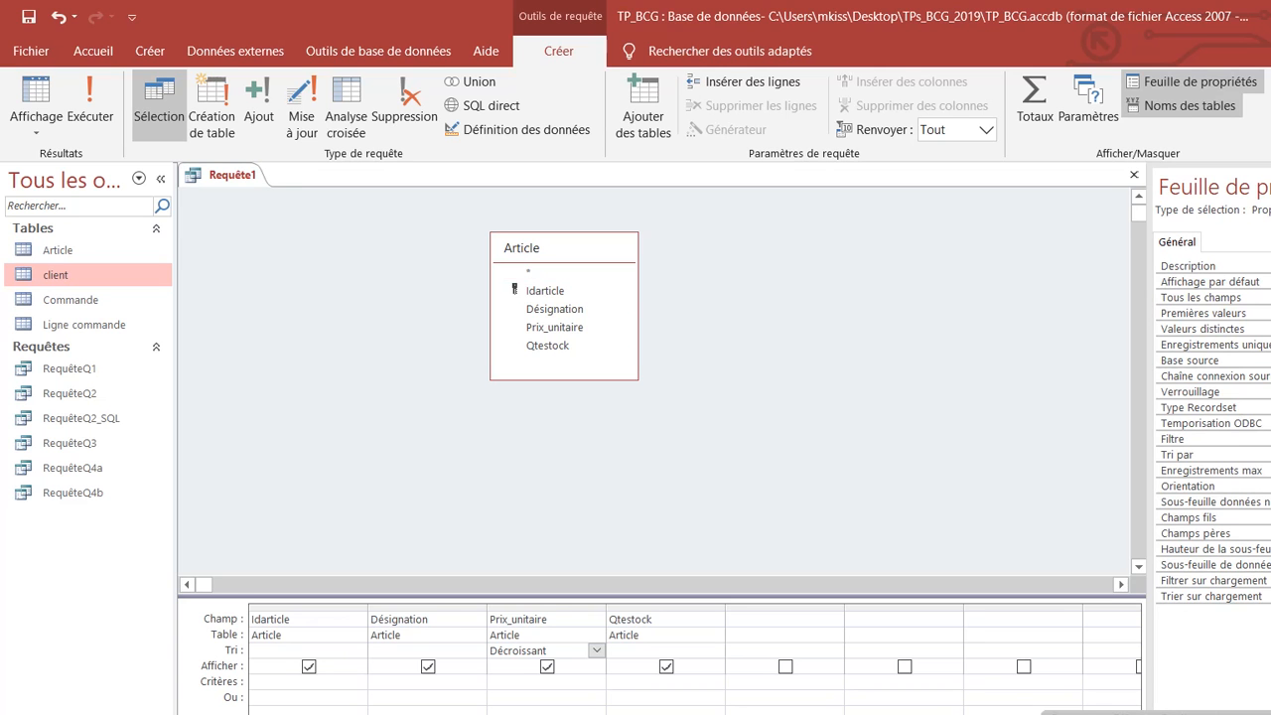
text(5)
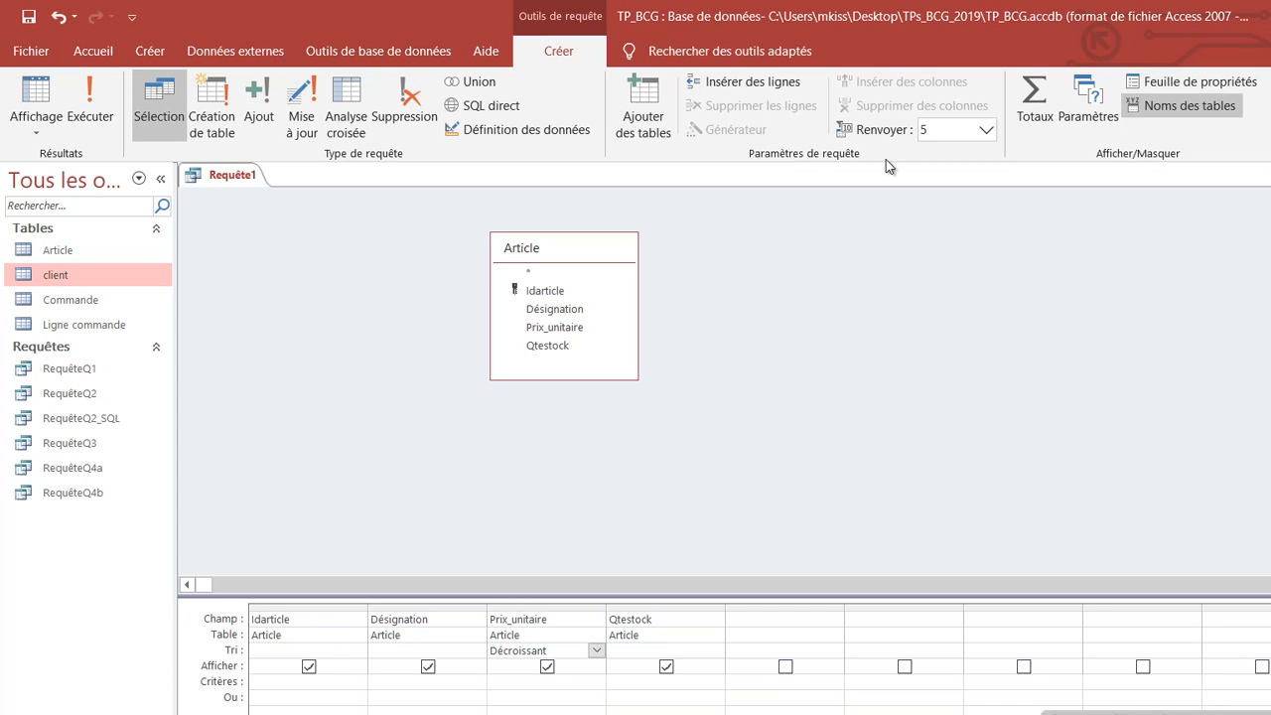
click(107, 104)
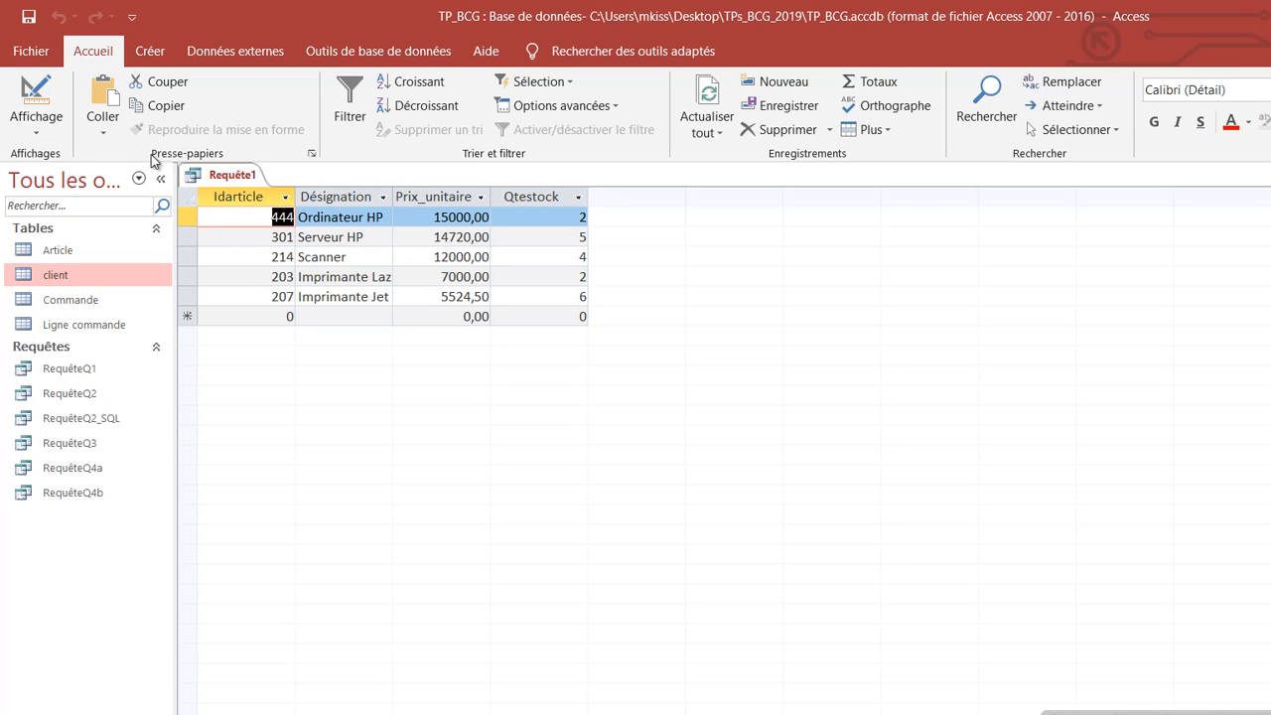
click(36, 131)
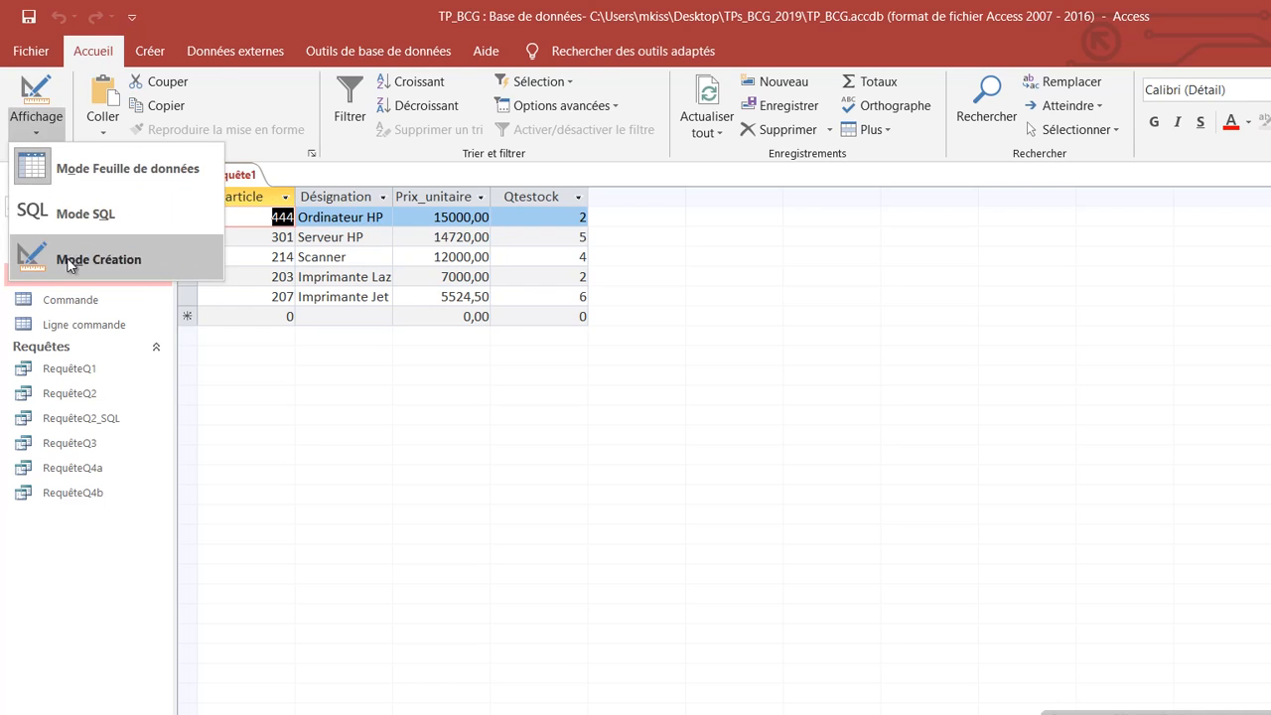
click(40, 253)
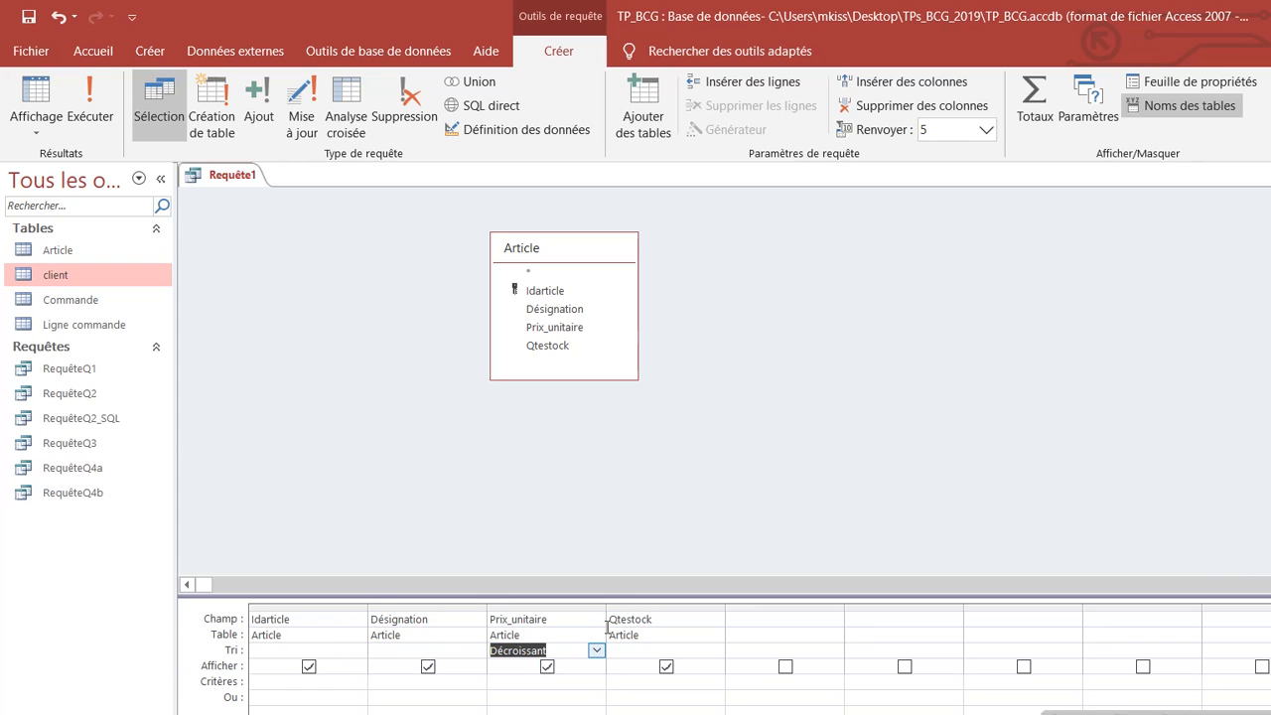
click(1014, 373)
right_click(1014, 371)
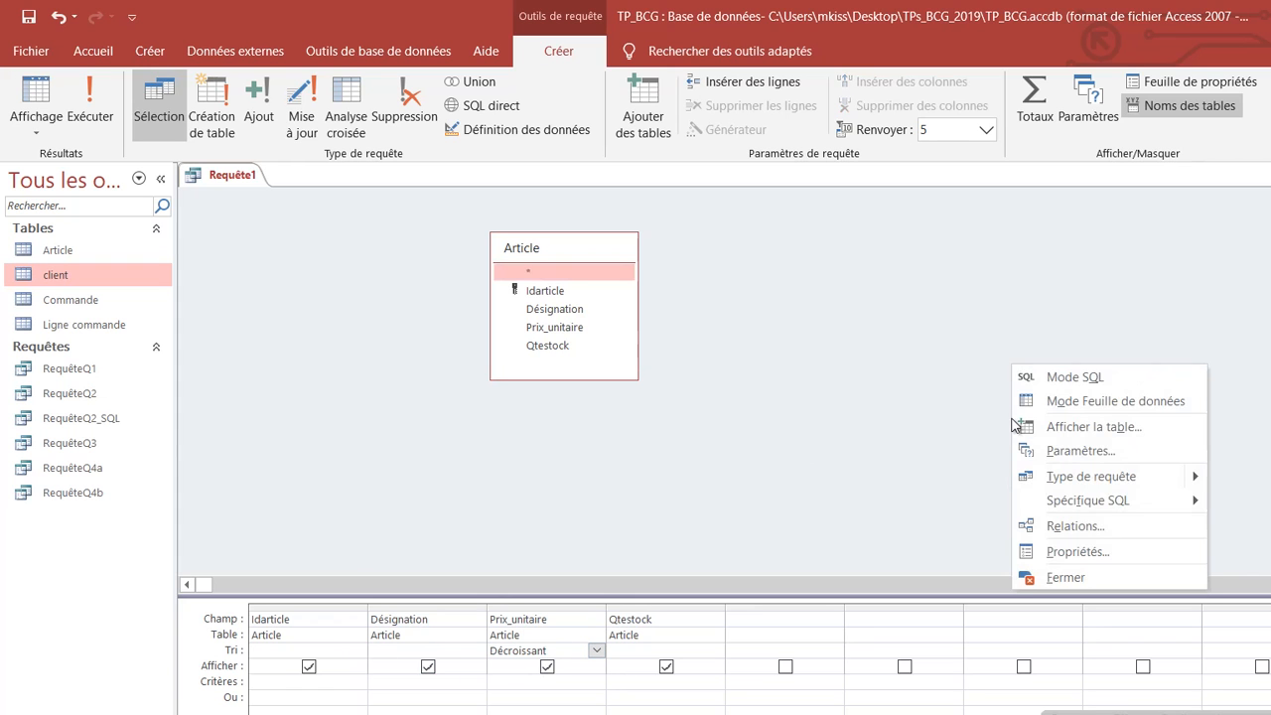
click(1076, 551)
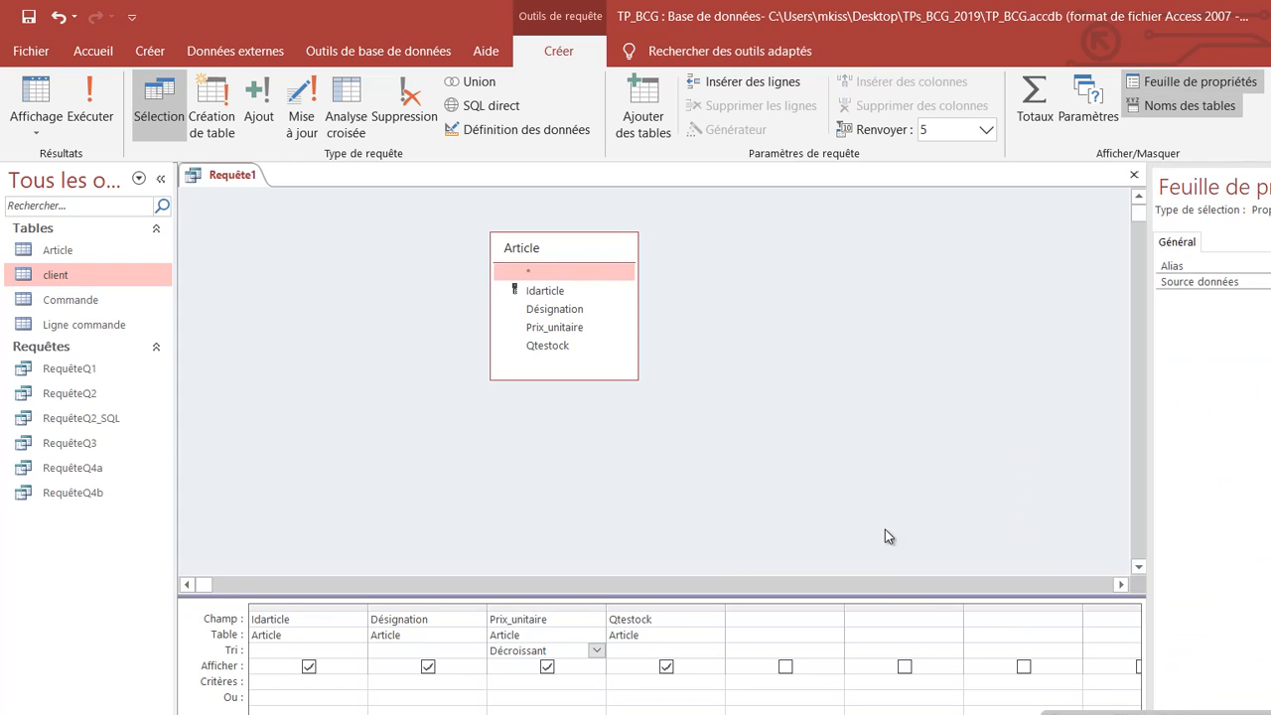
click(1056, 357)
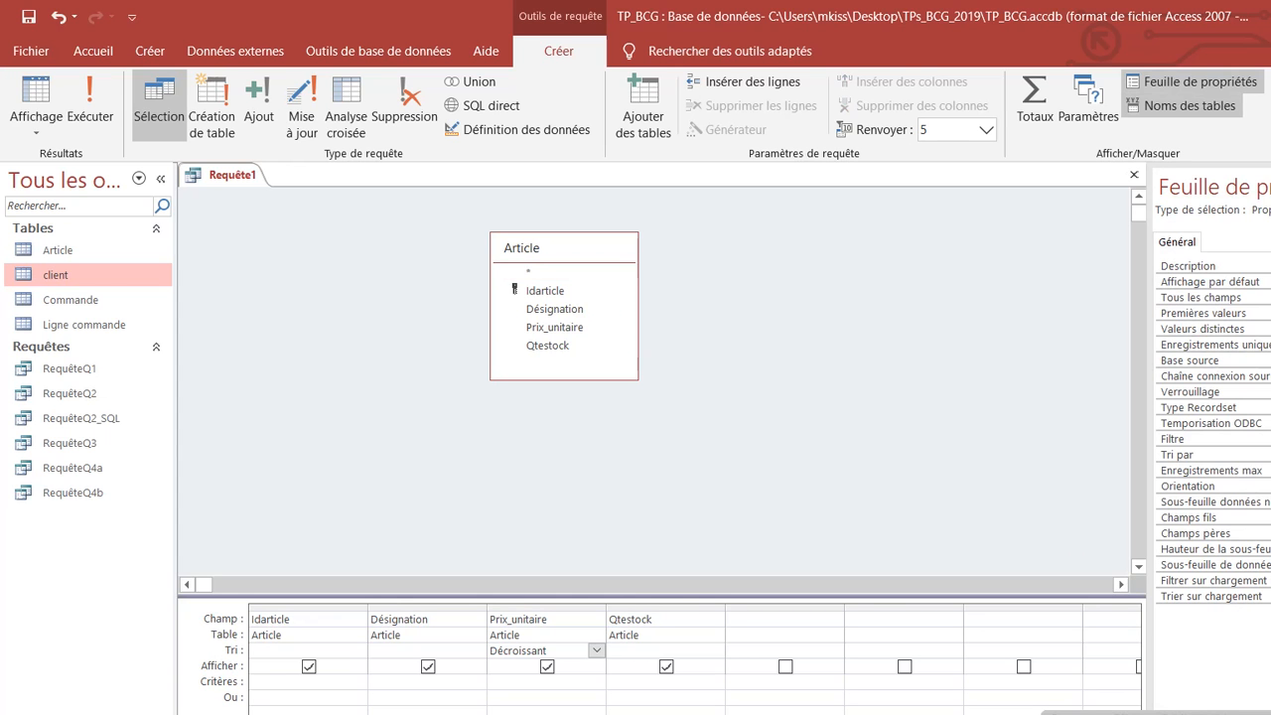
click(1191, 82)
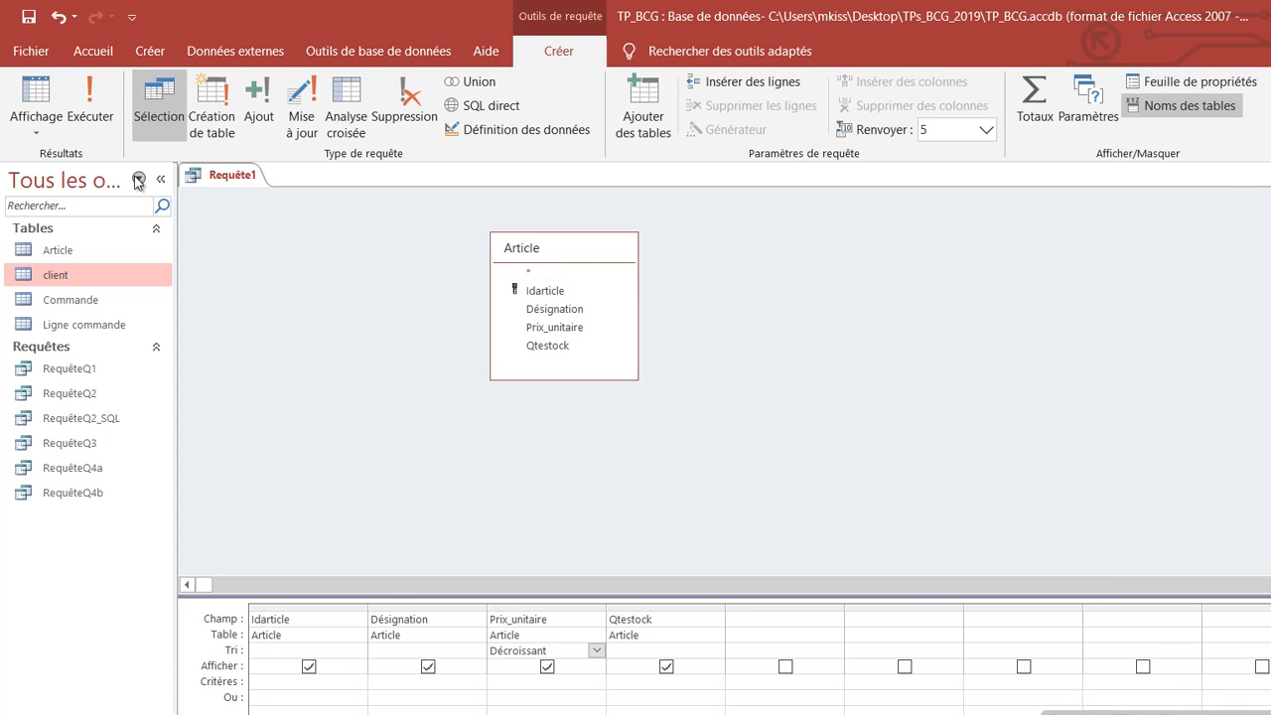
click(99, 109)
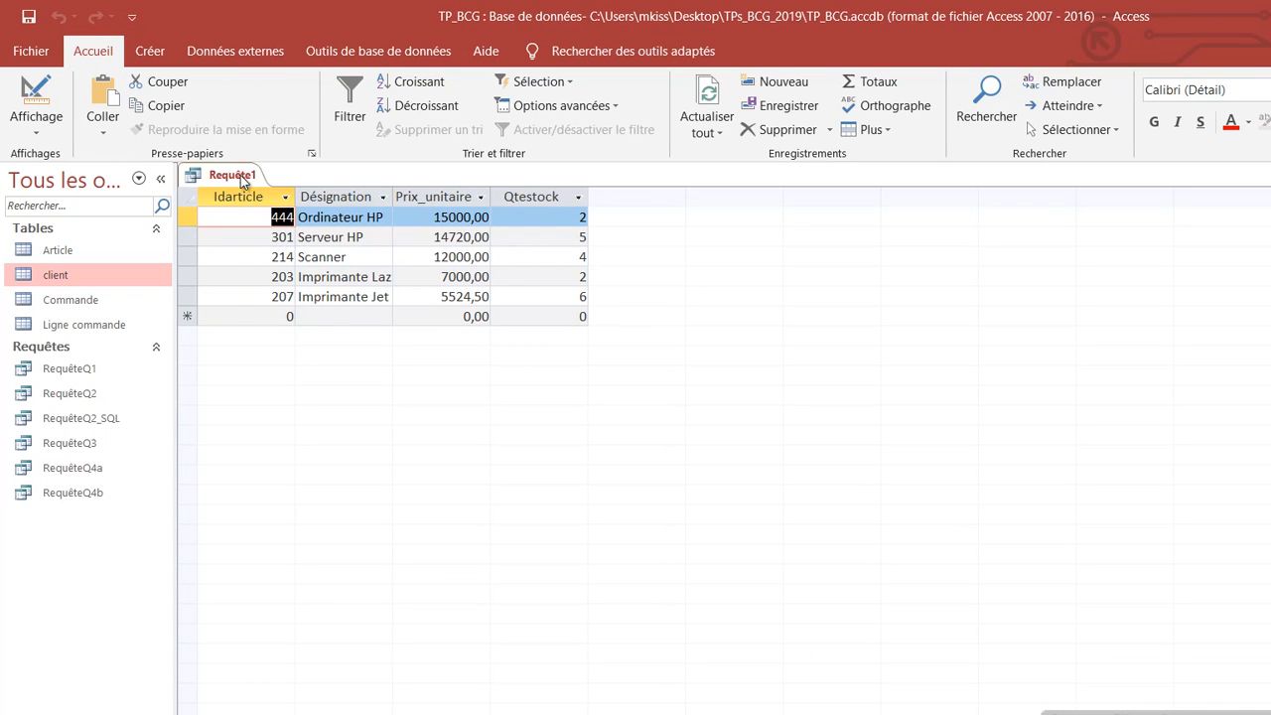
Step: Close Requête1 and save it under the name RequêteQ5
right_click(239, 178)
click(288, 215)
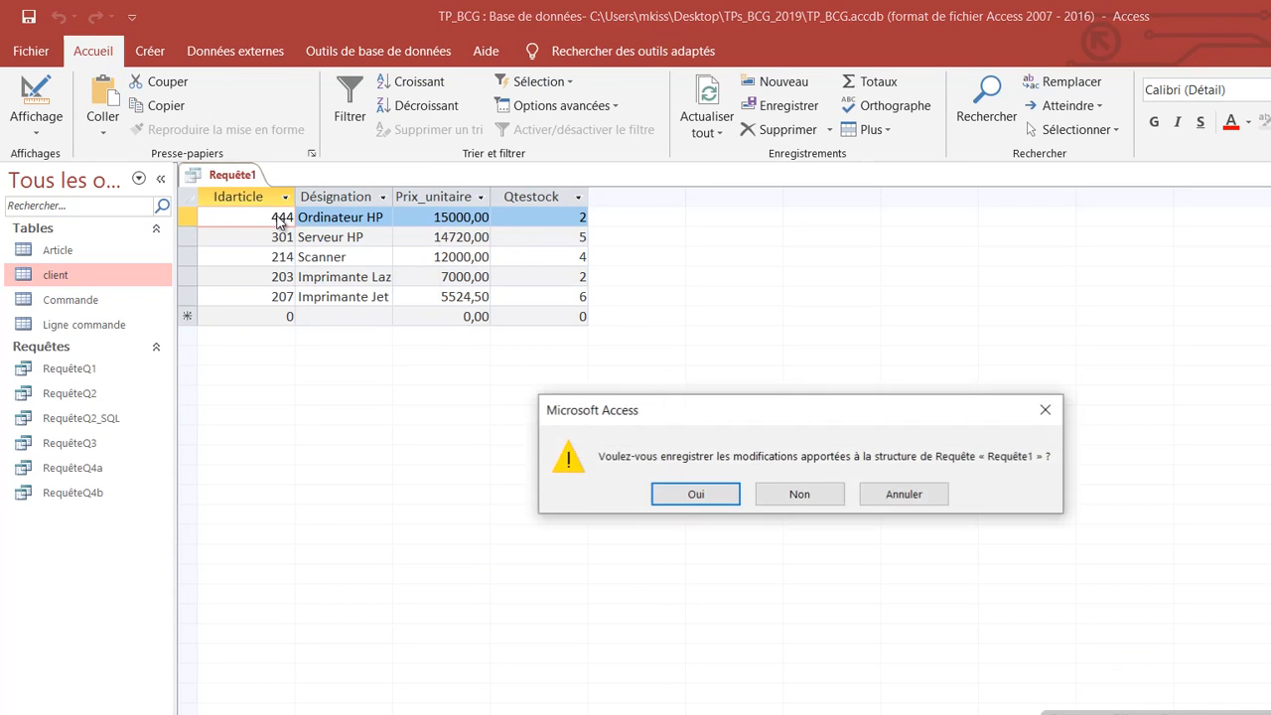
click(696, 495)
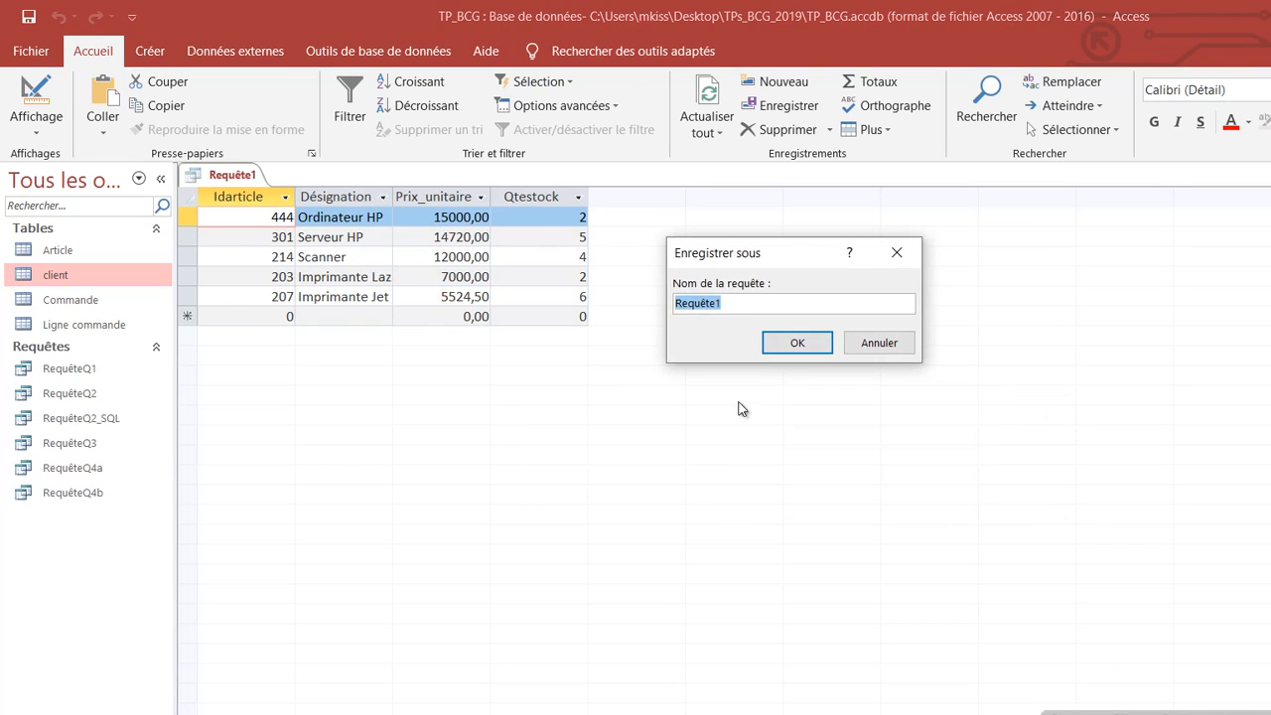
click(744, 309)
key(BackSpace)
text(Q5)
click(798, 344)
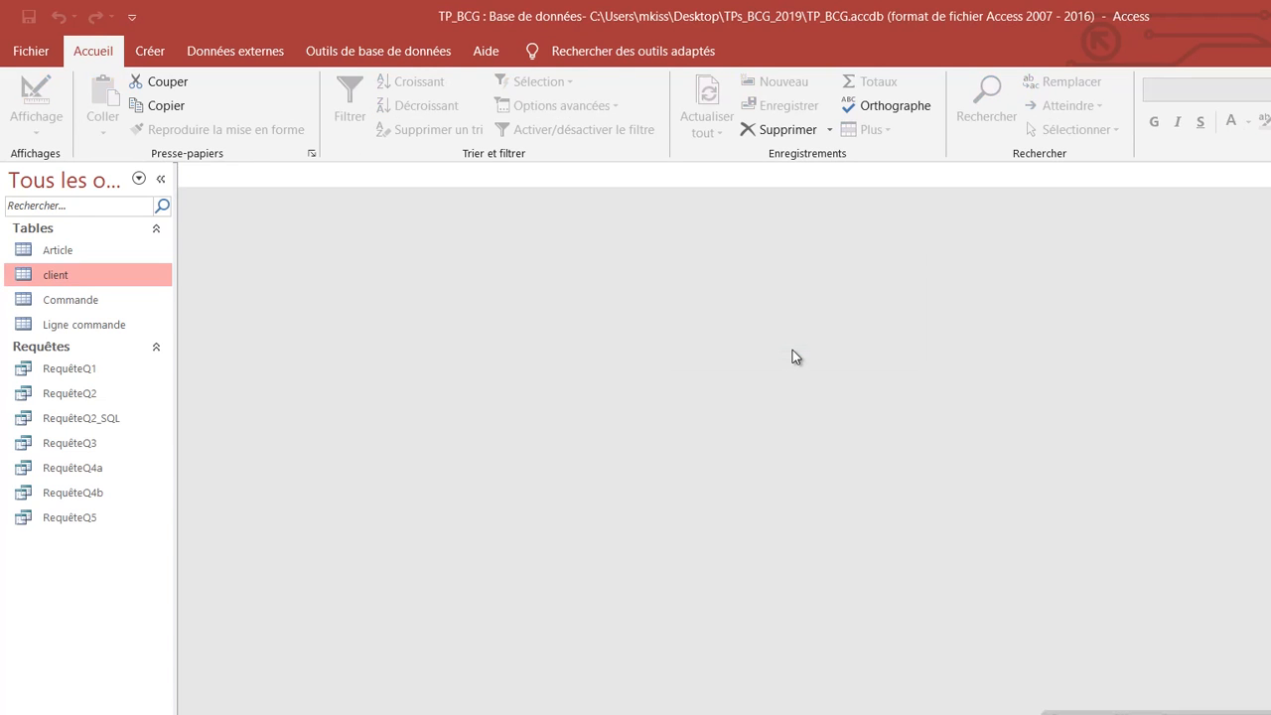